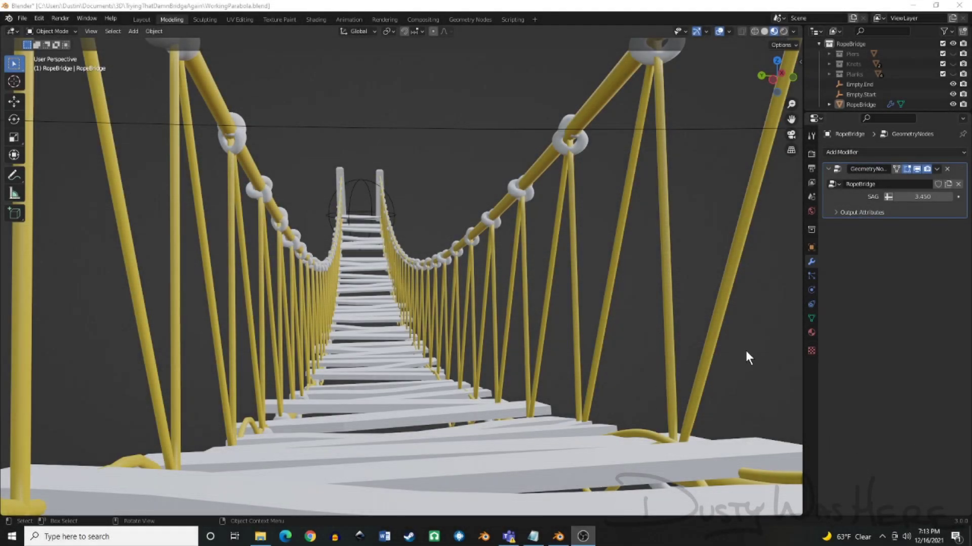
From a side view, lower Empty.End to level the span and raise Empty.Start.
{"action": "middle_click_drag", "start_coordinate": [749, 345], "coordinate": [679, 349]}
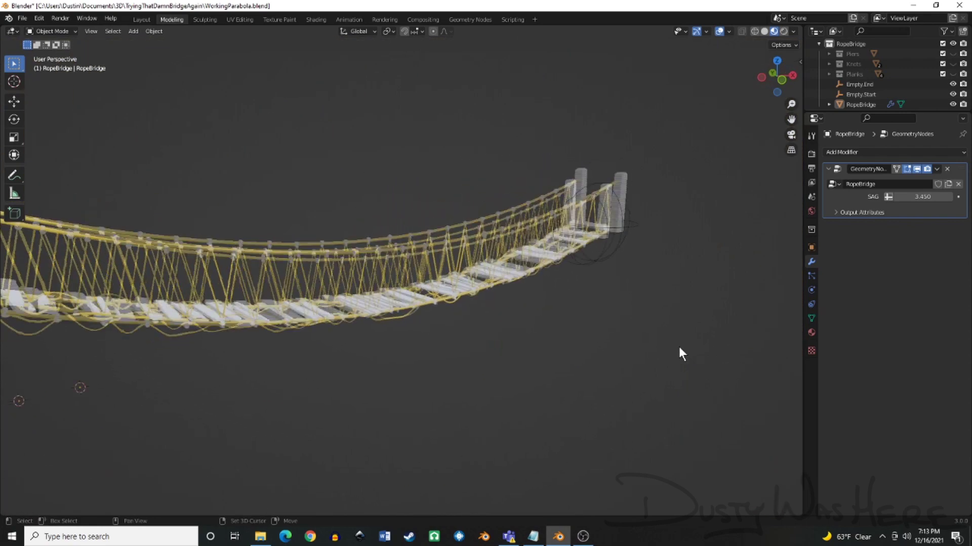
{"action": "scroll", "coordinate": [679, 349], "scroll_direction": "down", "scroll_amount": 5}
{"action": "middle_click_drag", "start_coordinate": [559, 375], "coordinate": [521, 364]}
{"action": "scroll", "coordinate": [522, 364], "scroll_direction": "up", "scroll_amount": 4}
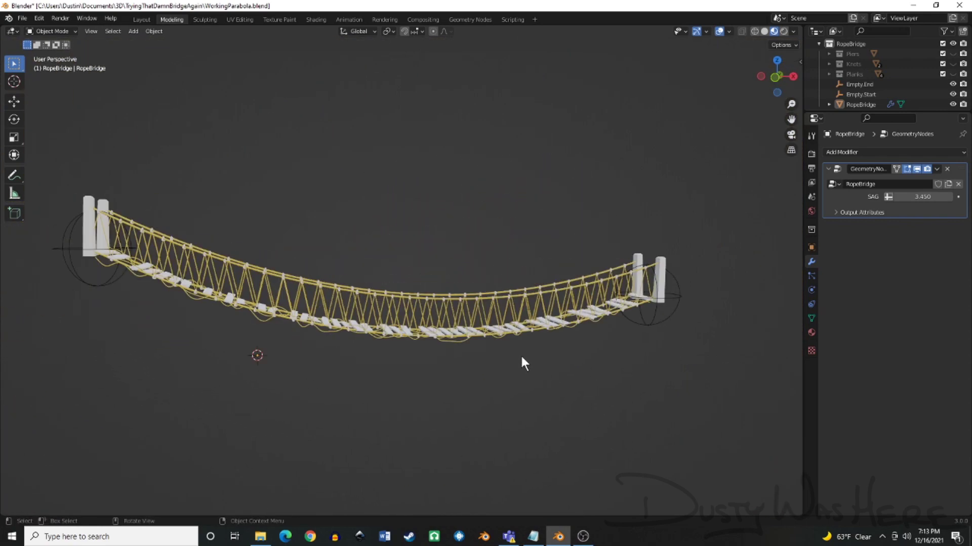
{"action": "left_click", "coordinate": [672, 324]}
{"action": "key", "text": "g"}
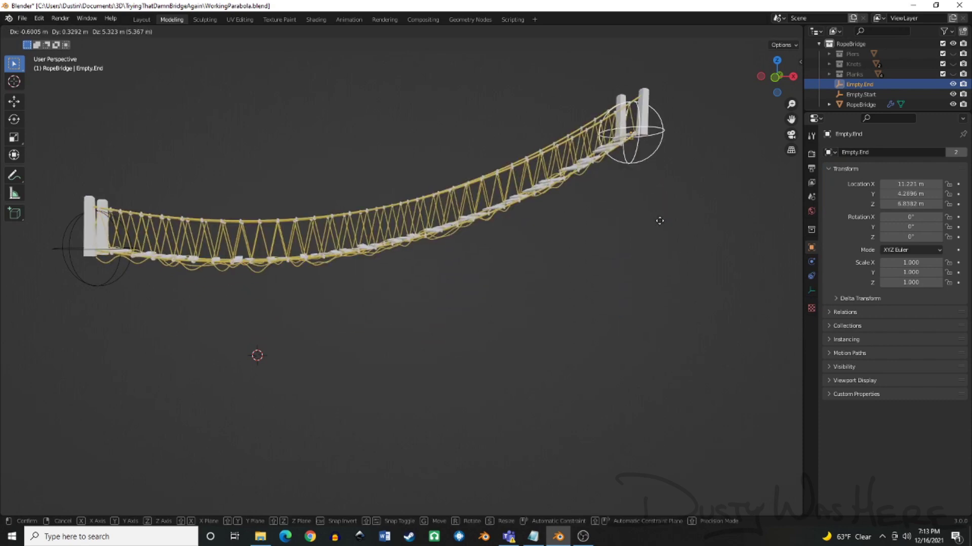
{"action": "left_click", "coordinate": [687, 319]}
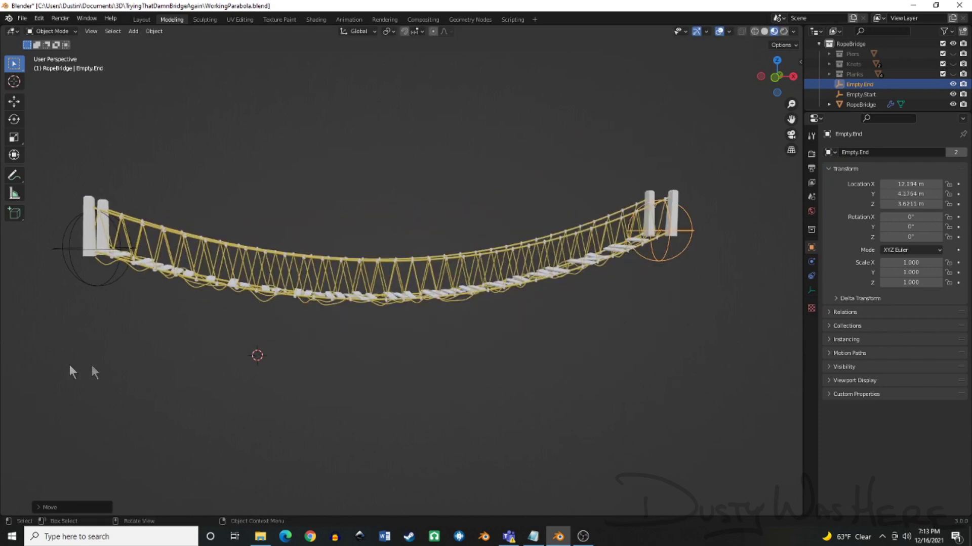
{"action": "left_click", "coordinate": [84, 270]}
{"action": "key", "text": "g"}
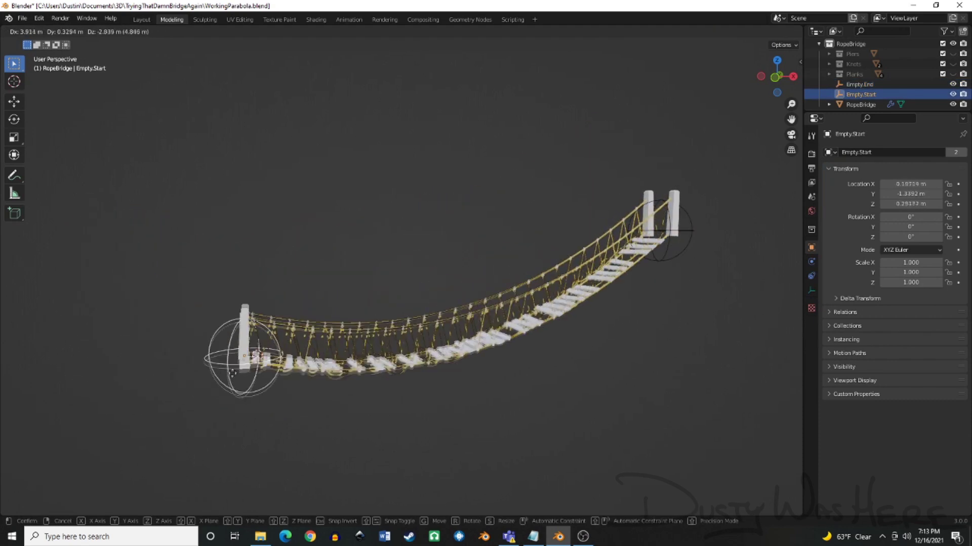
{"action": "left_click", "coordinate": [229, 357]}
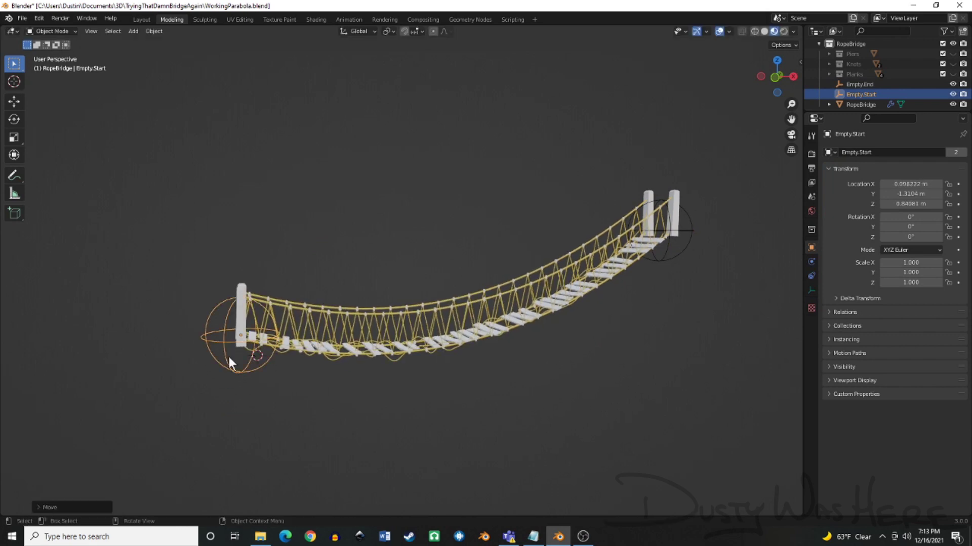
Adjust the RopeBridge SAG value, settling it at 4.440.
{"action": "left_click", "coordinate": [463, 345]}
{"action": "key", "text": "alt+a"}
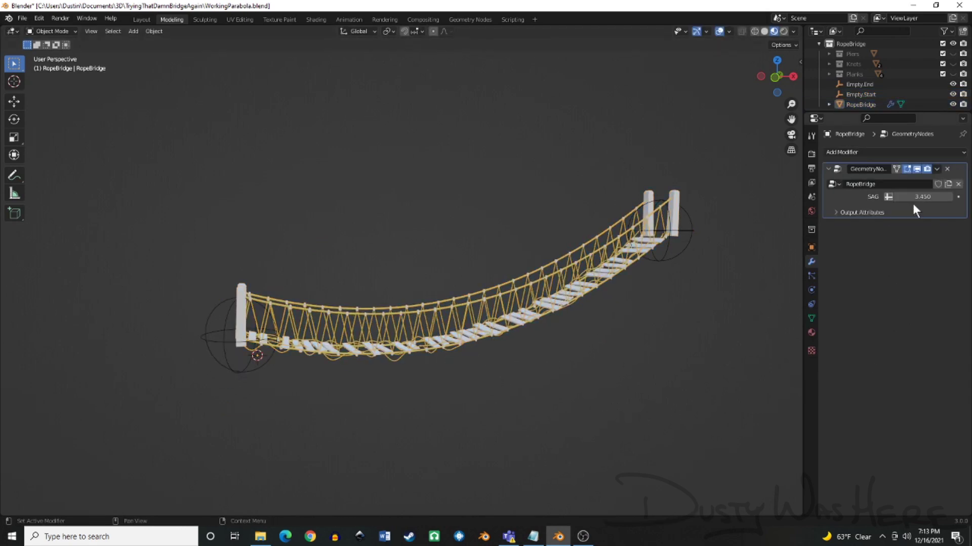
{"action": "mouse_move", "coordinate": [912, 202]}
{"action": "left_mouse_down"}
{"action": "mouse_move", "coordinate": [946, 202]}
{"action": "mouse_move", "coordinate": [916, 202]}
{"action": "left_mouse_up"}
{"action": "middle_click_drag", "start_coordinate": [639, 397], "coordinate": [574, 458]}
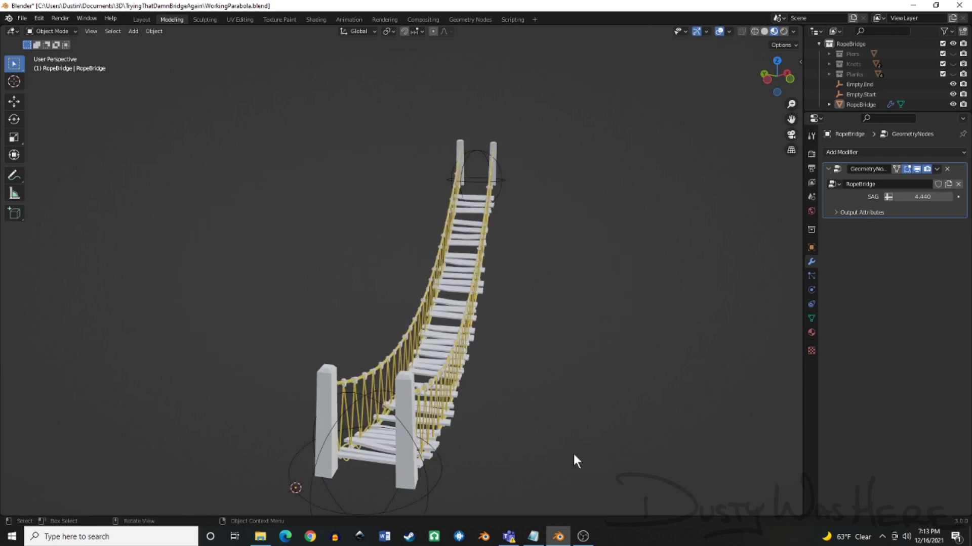
Move Empty.Start to swing the near bridge end, then deselect.
{"action": "left_click", "coordinate": [432, 482]}
{"action": "key", "text": "g"}
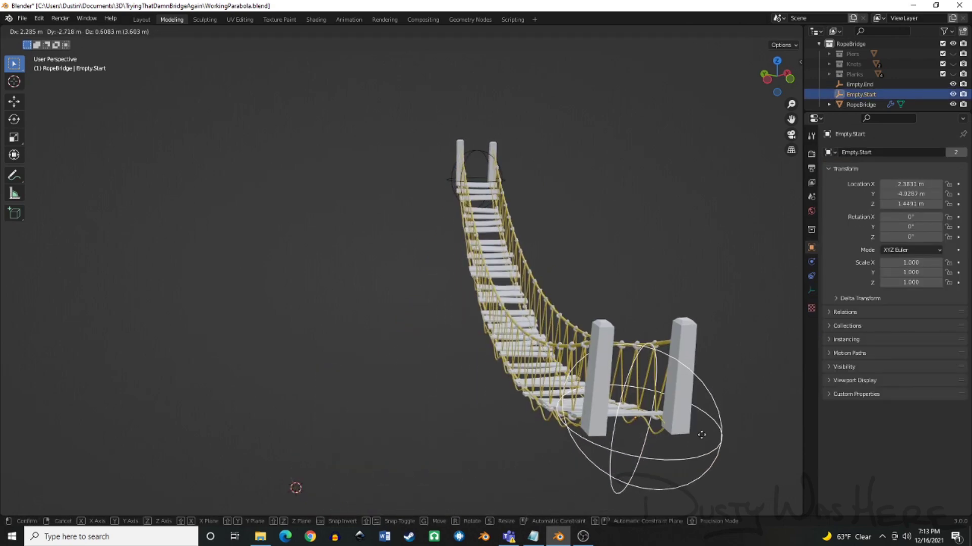
{"action": "left_click", "coordinate": [325, 427]}
{"action": "left_click", "coordinate": [629, 424]}
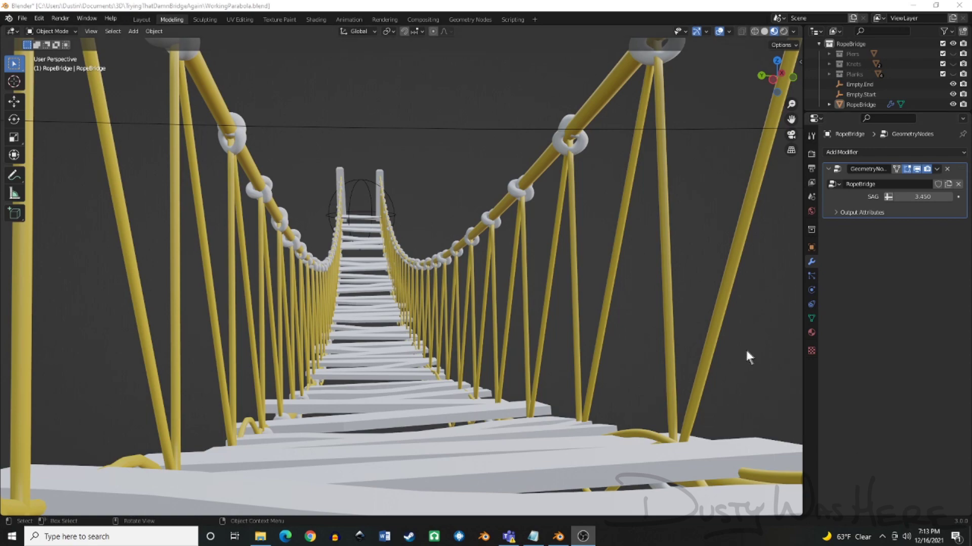
From an oblique side view, reposition Empty.End and Empty.Start again.
{"action": "middle_click_drag", "start_coordinate": [750, 346], "coordinate": [678, 347]}
{"action": "scroll", "coordinate": [678, 347], "scroll_direction": "down", "scroll_amount": 5}
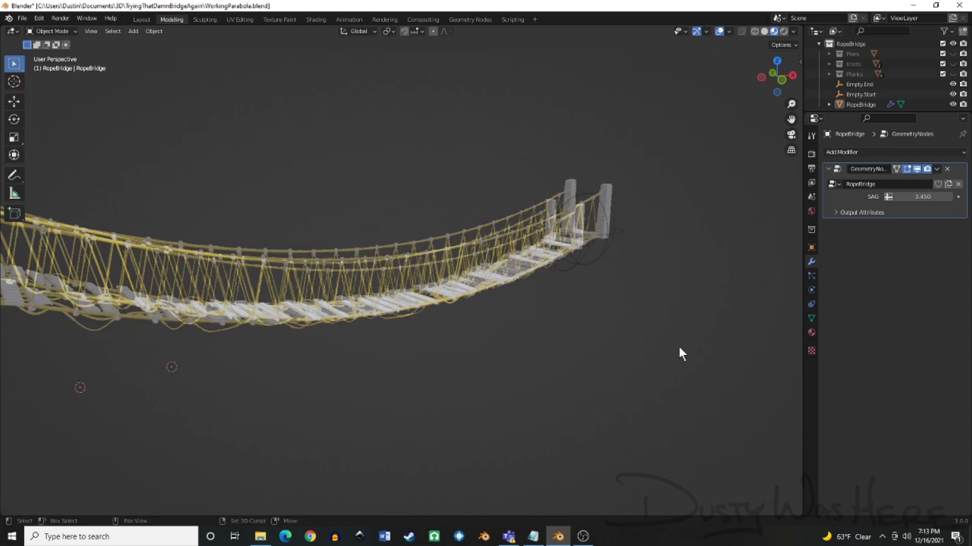
{"action": "middle_click_drag", "start_coordinate": [556, 375], "coordinate": [520, 364]}
{"action": "scroll", "coordinate": [521, 363], "scroll_direction": "up", "scroll_amount": 4}
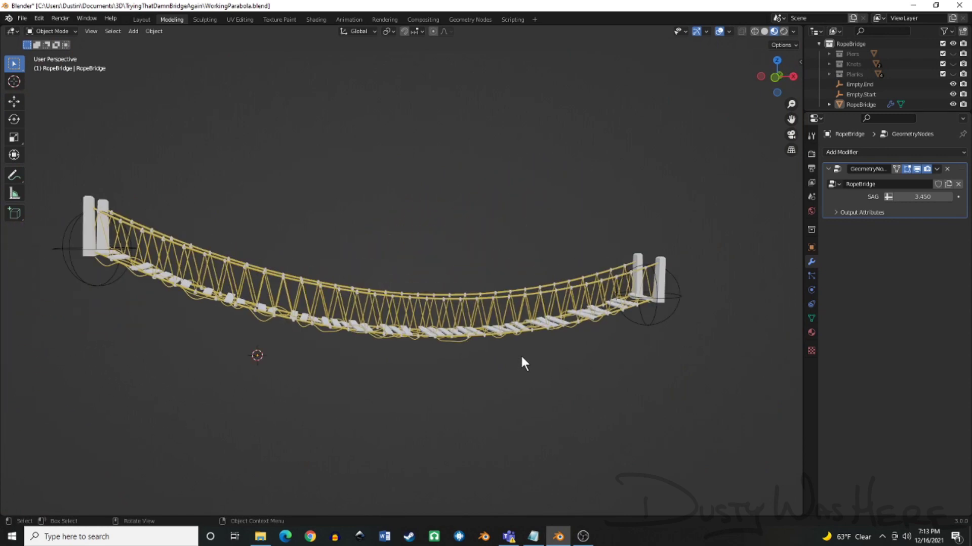
{"action": "left_click", "coordinate": [667, 320]}
{"action": "key", "text": "g"}
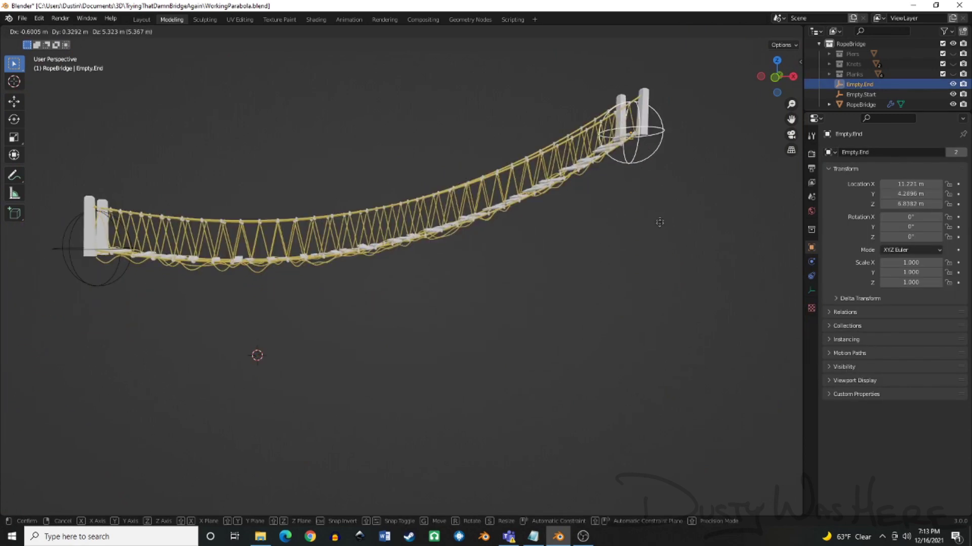
{"action": "left_click", "coordinate": [686, 321]}
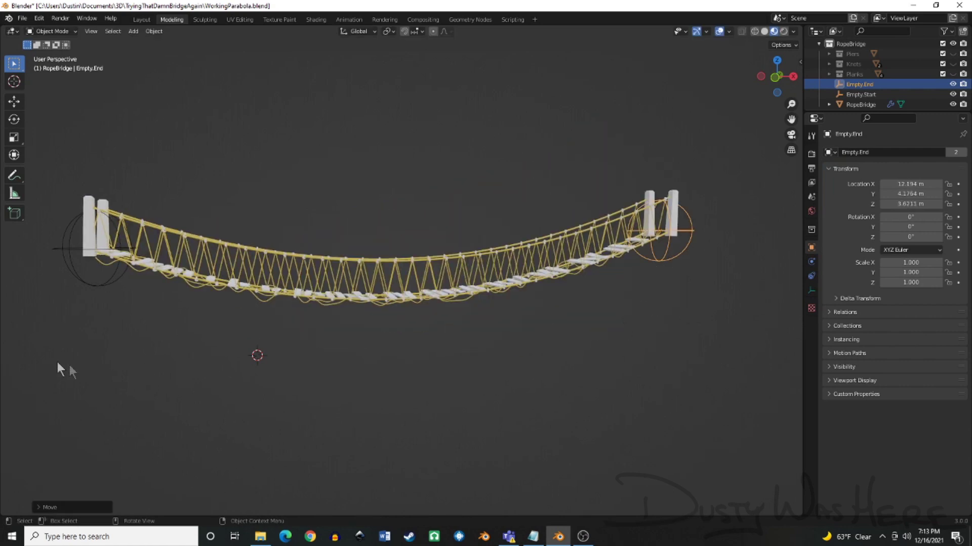
{"action": "left_click", "coordinate": [84, 270]}
{"action": "key", "text": "g"}
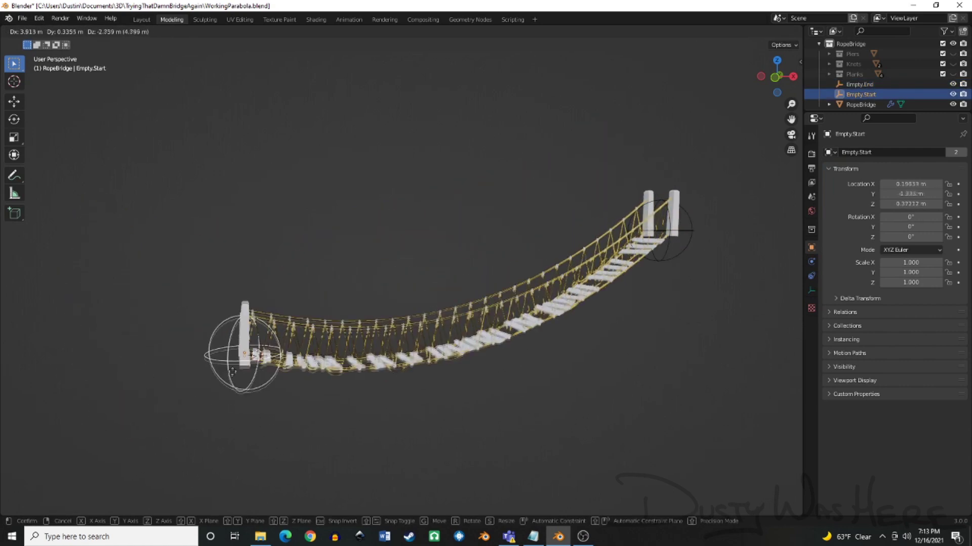
{"action": "left_click", "coordinate": [229, 358]}
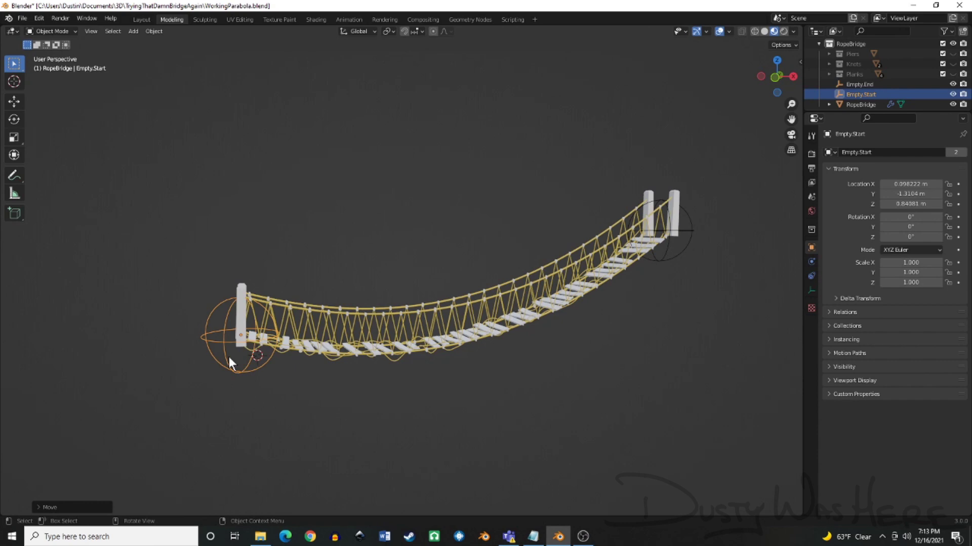
Raise the RopeBridge SAG to 5.870 so the bridge droops deeper.
{"action": "left_click", "coordinate": [465, 346]}
{"action": "key", "text": "alt+a"}
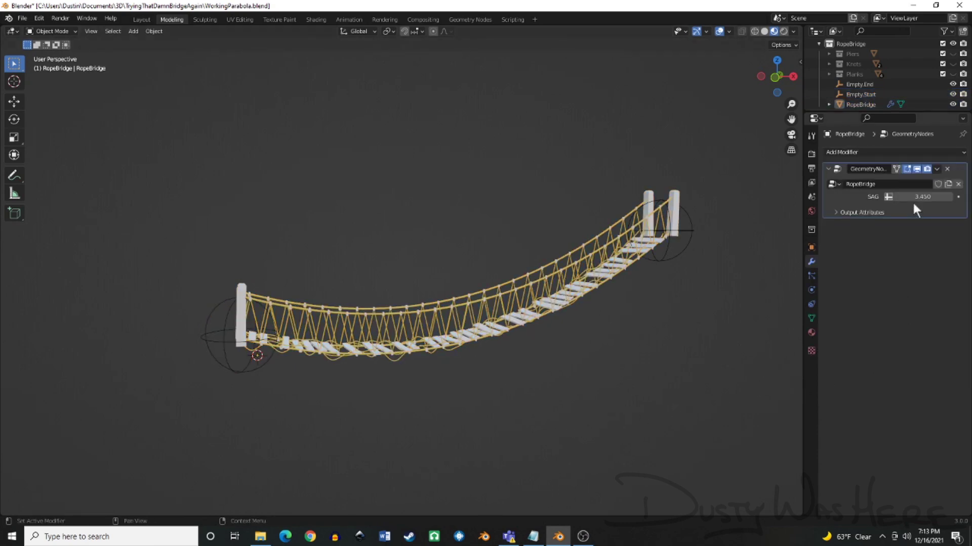
{"action": "left_click_drag", "start_coordinate": [913, 200], "coordinate": [934, 200]}
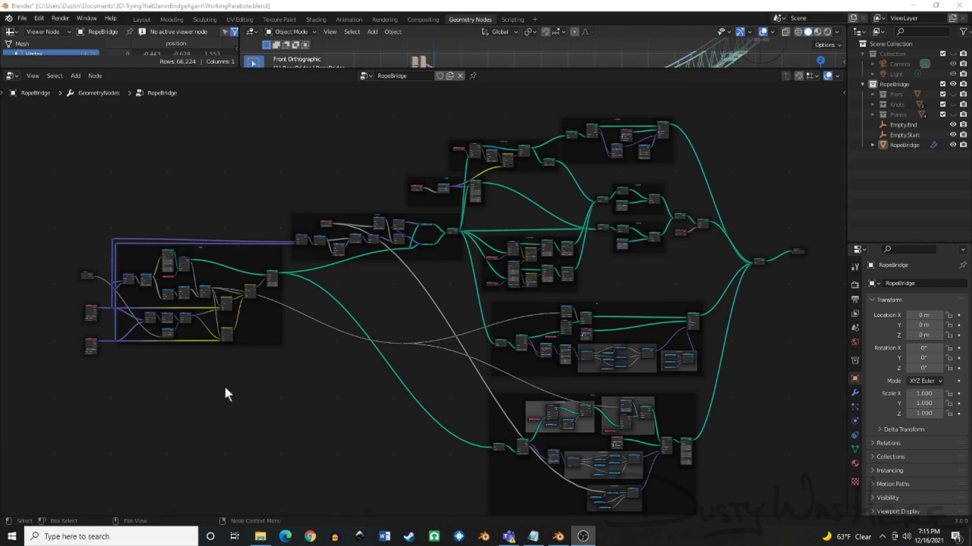
{"action": "scroll", "coordinate": [227, 394], "scroll_direction": "up", "scroll_amount": 6}
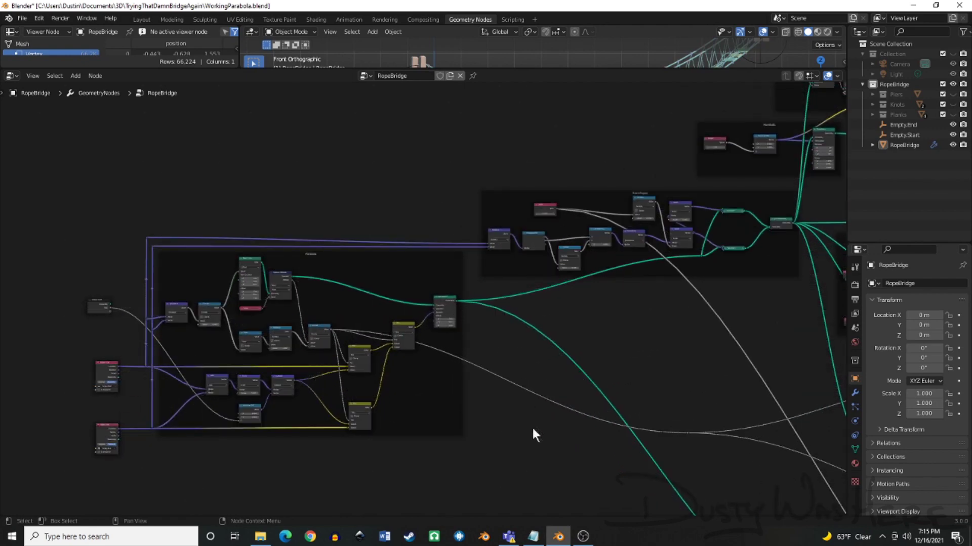
{"action": "middle_click_drag", "start_coordinate": [532, 428], "coordinate": [693, 428]}
{"action": "scroll", "coordinate": [690, 434], "scroll_direction": "up", "scroll_amount": 2}
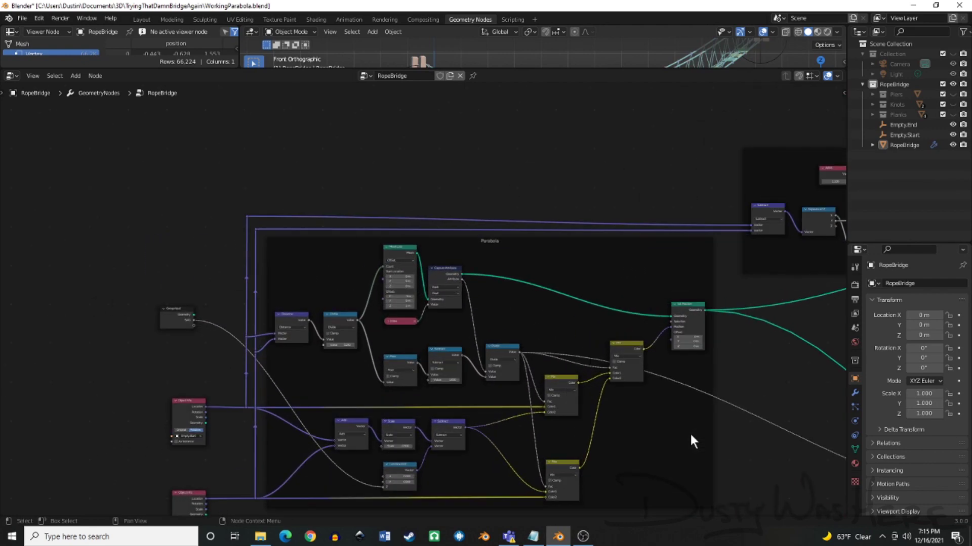
{"action": "scroll", "coordinate": [690, 434], "scroll_direction": "up", "scroll_amount": 1}
{"action": "middle_click_drag", "start_coordinate": [796, 462], "coordinate": [757, 399]}
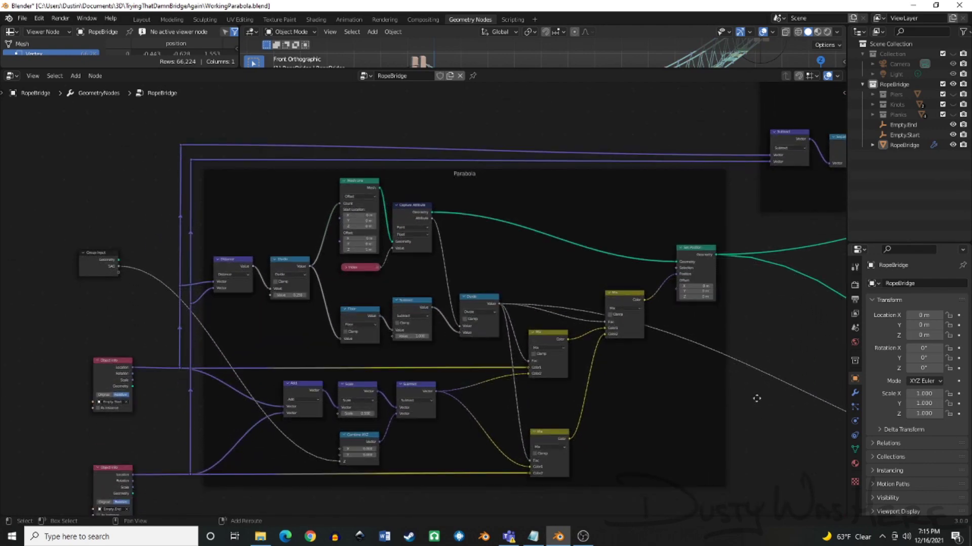
{"action": "scroll", "coordinate": [757, 399], "scroll_direction": "up", "scroll_amount": 4}
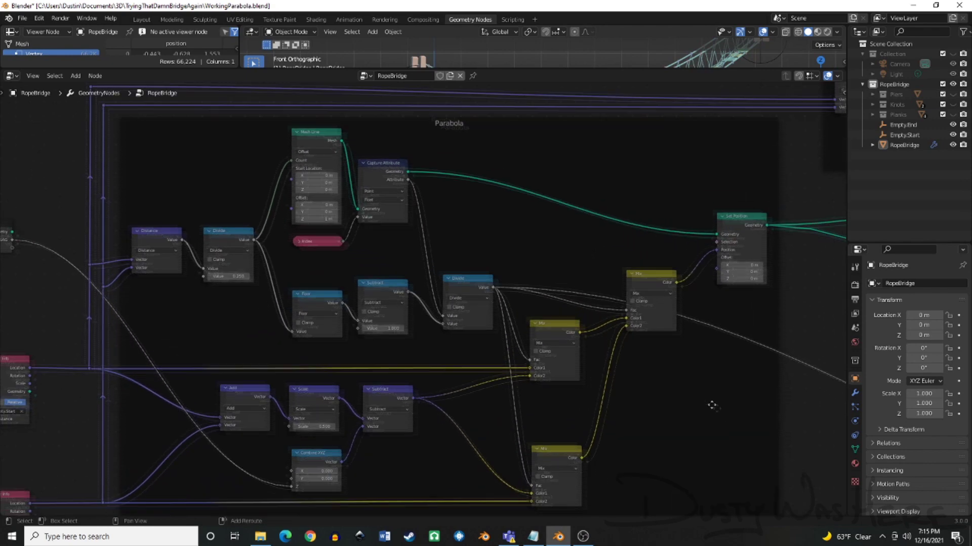
{"action": "middle_click_drag", "start_coordinate": [712, 405], "coordinate": [719, 400]}
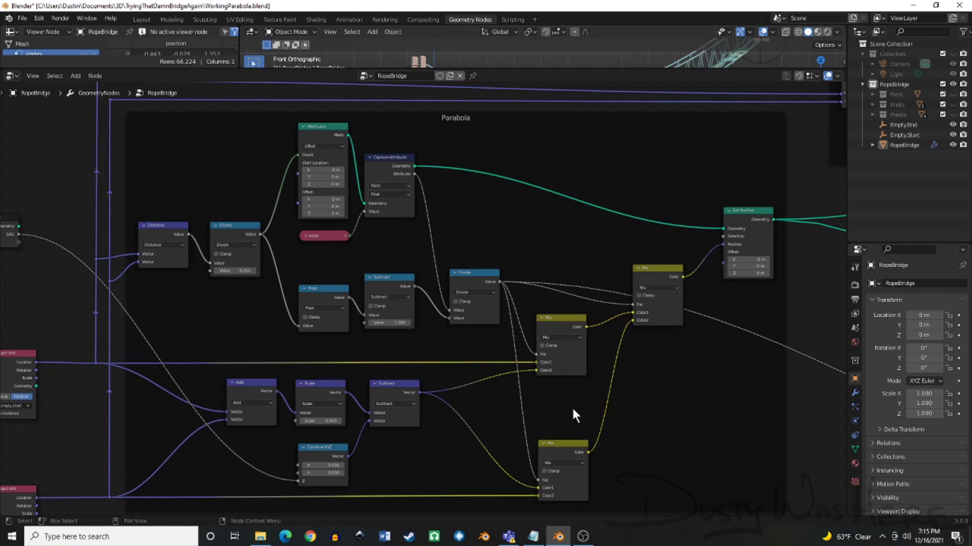
Reposition the upper, lower and upper-right Mix nodes in the Parabola frame to straighten links.
{"action": "left_click", "coordinate": [566, 318]}
{"action": "left_click_drag", "start_coordinate": [566, 317], "coordinate": [570, 337]}
{"action": "left_click_drag", "start_coordinate": [576, 450], "coordinate": [586, 436]}
{"action": "left_click_drag", "start_coordinate": [663, 271], "coordinate": [657, 277]}
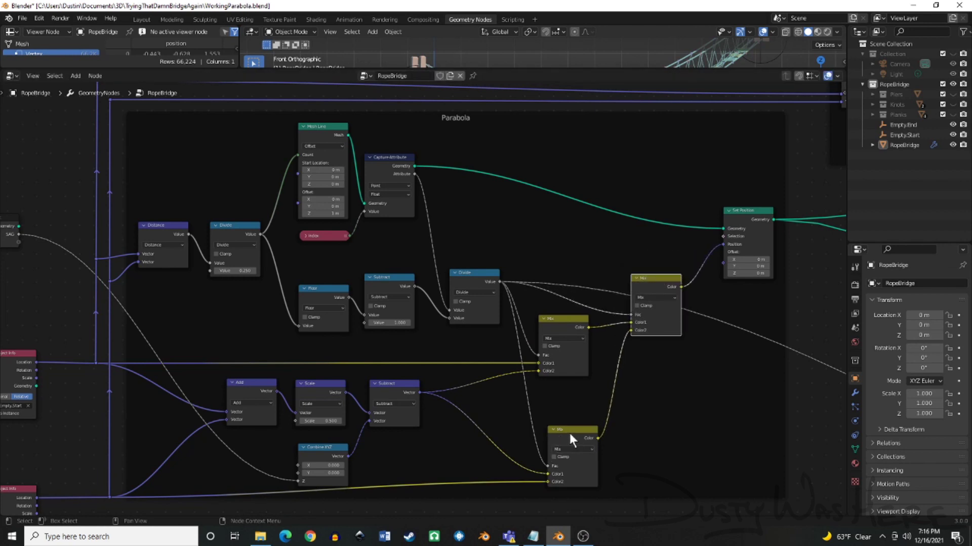
{"action": "left_click_drag", "start_coordinate": [577, 429], "coordinate": [569, 431]}
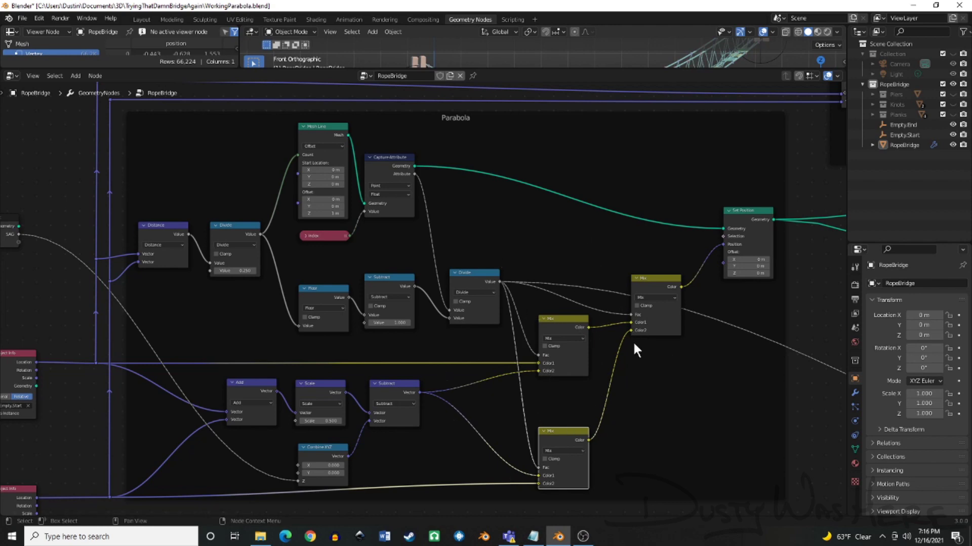
Zoom out and pan the node editor to centre the PLANKS frame.
{"action": "scroll", "coordinate": [632, 341], "scroll_direction": "down", "scroll_amount": 2}
{"action": "scroll", "coordinate": [740, 430], "scroll_direction": "down", "scroll_amount": 2}
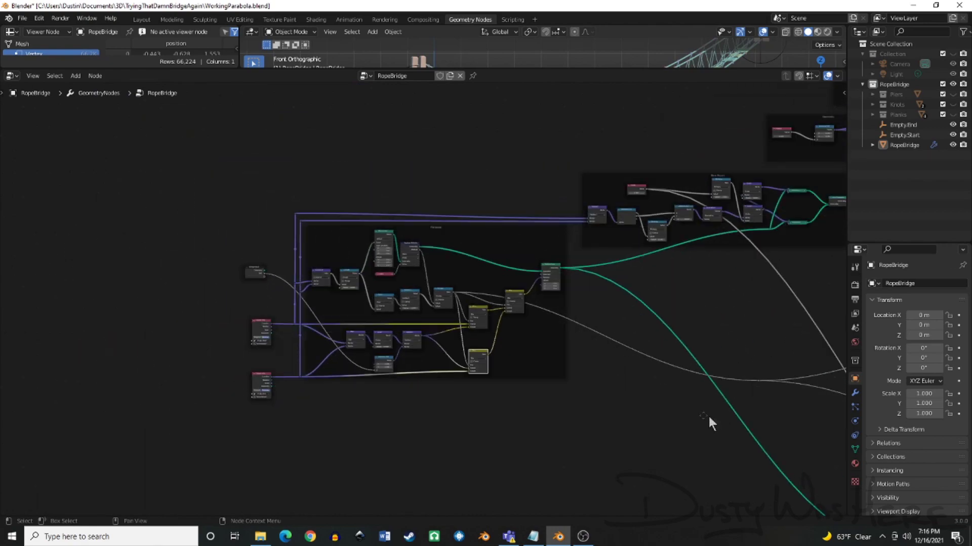
{"action": "middle_click_drag", "start_coordinate": [708, 417], "coordinate": [429, 249]}
{"action": "middle_click_drag", "start_coordinate": [432, 393], "coordinate": [242, 380]}
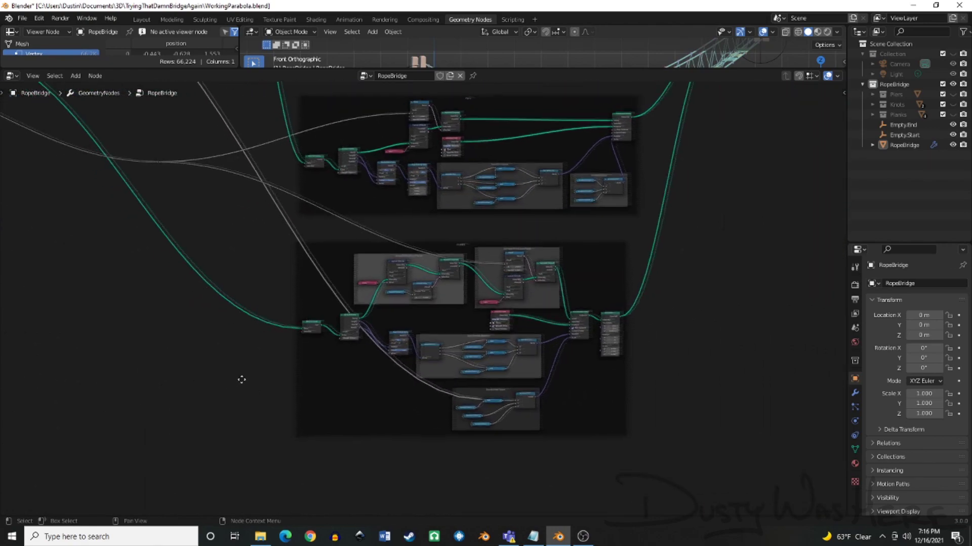
{"action": "scroll", "coordinate": [367, 344], "scroll_direction": "up", "scroll_amount": 5}
{"action": "middle_click_drag", "start_coordinate": [434, 327], "coordinate": [384, 259]}
Point out Remove Random Planks, Remove First & Last Plank, Randomize Rotation and Randomize Scale.
{"action": "left_click", "coordinate": [424, 212]}
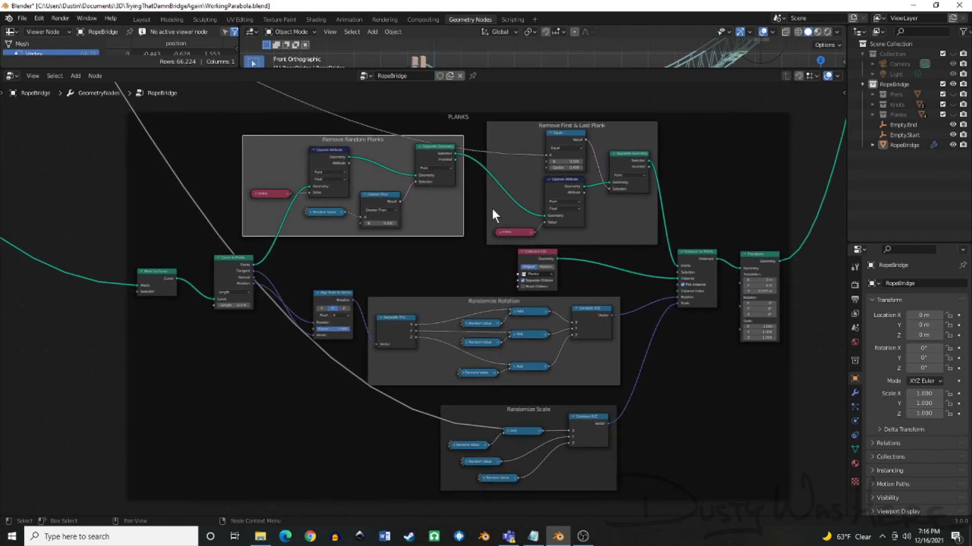
{"action": "left_click", "coordinate": [492, 215]}
{"action": "left_click", "coordinate": [424, 309]}
{"action": "left_click", "coordinate": [463, 410]}
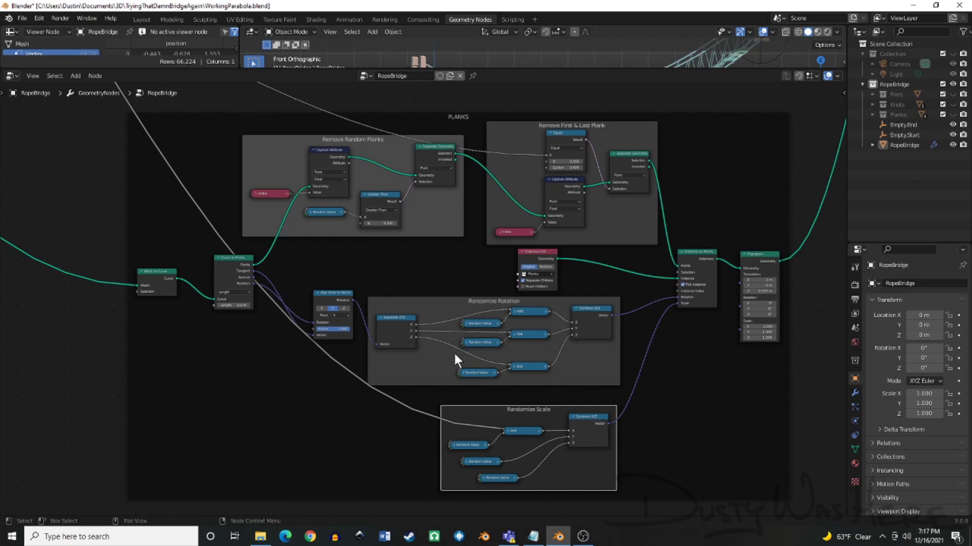
{"action": "scroll", "coordinate": [453, 351], "scroll_direction": "down", "scroll_amount": 4}
Pan and zoom onto the Base Ropes frame beside Handrails and Random Ropes, then zoom out.
{"action": "middle_click_drag", "start_coordinate": [399, 220], "coordinate": [432, 287]}
{"action": "scroll", "coordinate": [433, 287], "scroll_direction": "up", "scroll_amount": 3}
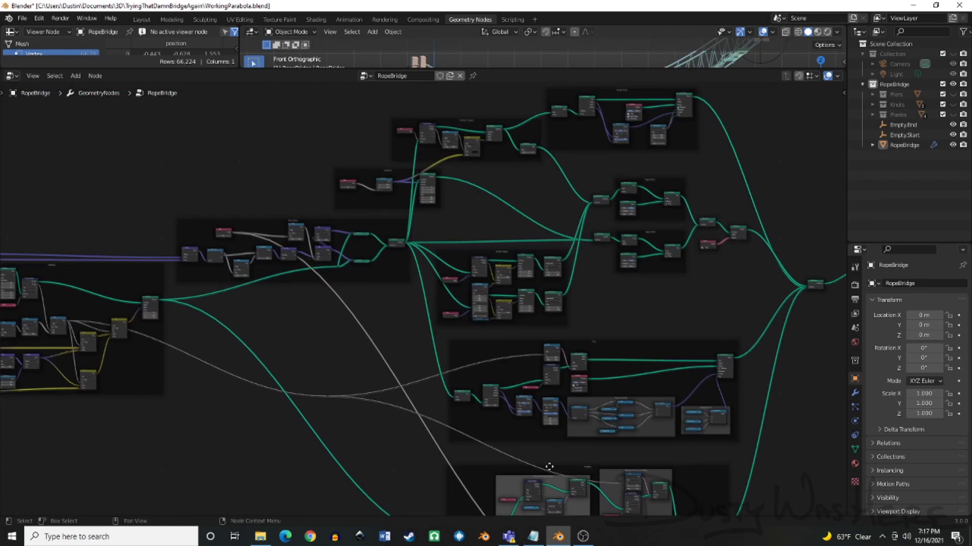
{"action": "middle_click_drag", "start_coordinate": [292, 312], "coordinate": [363, 369]}
{"action": "scroll", "coordinate": [363, 368], "scroll_direction": "up", "scroll_amount": 2}
{"action": "scroll", "coordinate": [364, 369], "scroll_direction": "up", "scroll_amount": 2}
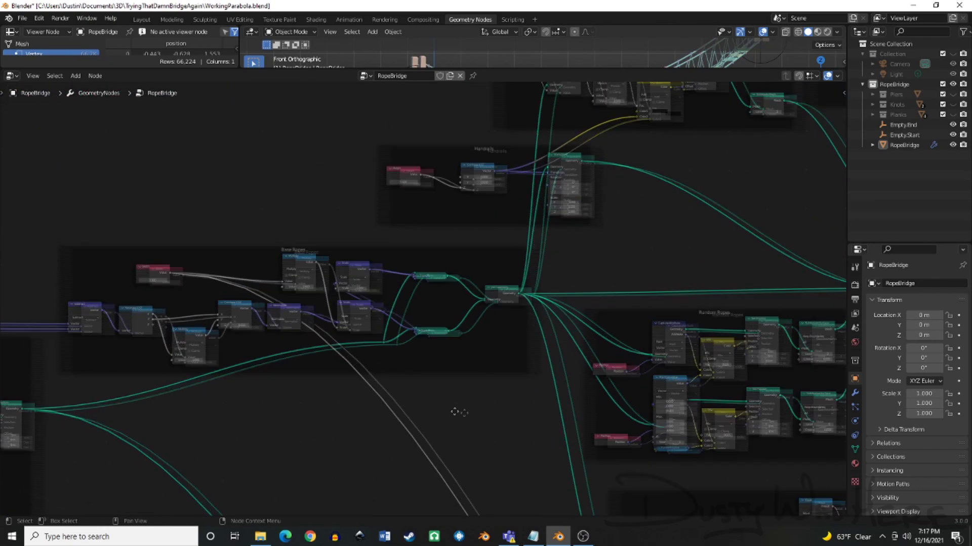
{"action": "middle_click_drag", "start_coordinate": [455, 408], "coordinate": [529, 412]}
{"action": "scroll", "coordinate": [487, 444], "scroll_direction": "up", "scroll_amount": 2}
{"action": "middle_click_drag", "start_coordinate": [488, 445], "coordinate": [579, 419]}
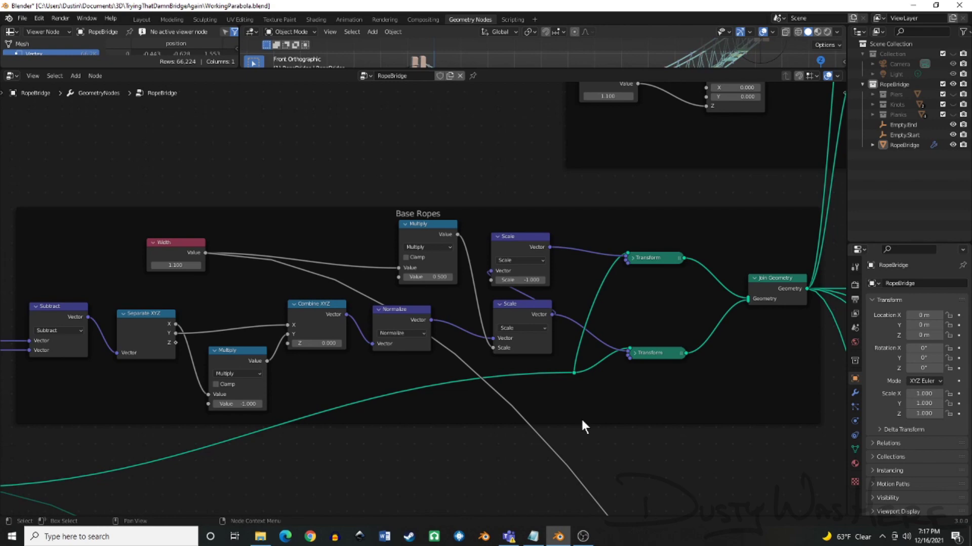
{"action": "scroll", "coordinate": [582, 421], "scroll_direction": "down", "scroll_amount": 3}
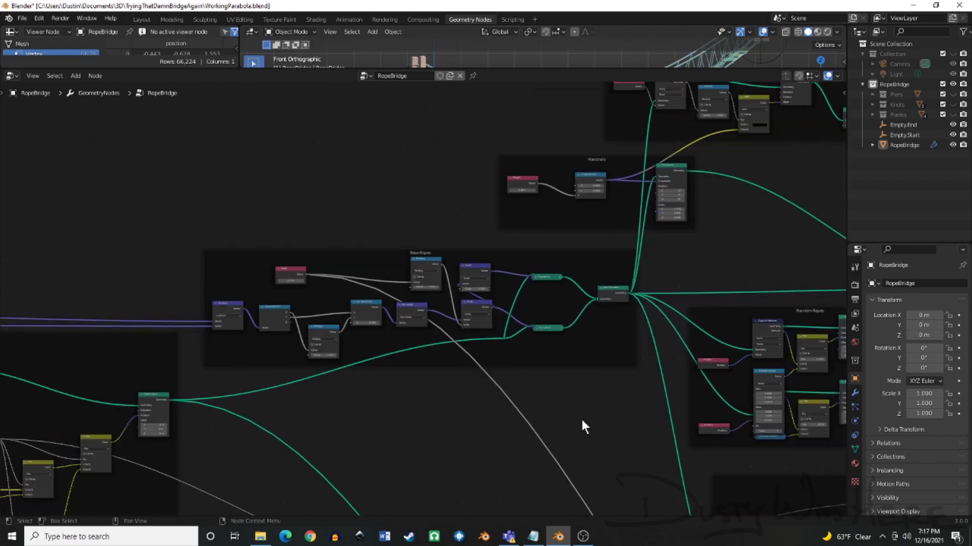
{"action": "scroll", "coordinate": [581, 421], "scroll_direction": "down", "scroll_amount": 2}
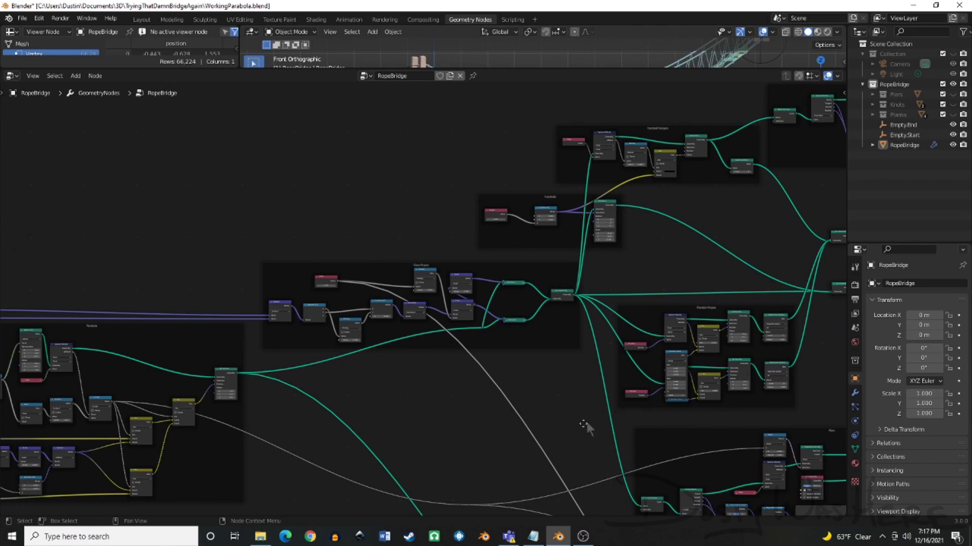
Lower the collapsed Random Value node in Random Ropes, then view the bridge in Modeling.
{"action": "scroll", "coordinate": [588, 429], "scroll_direction": "up", "scroll_amount": 5}
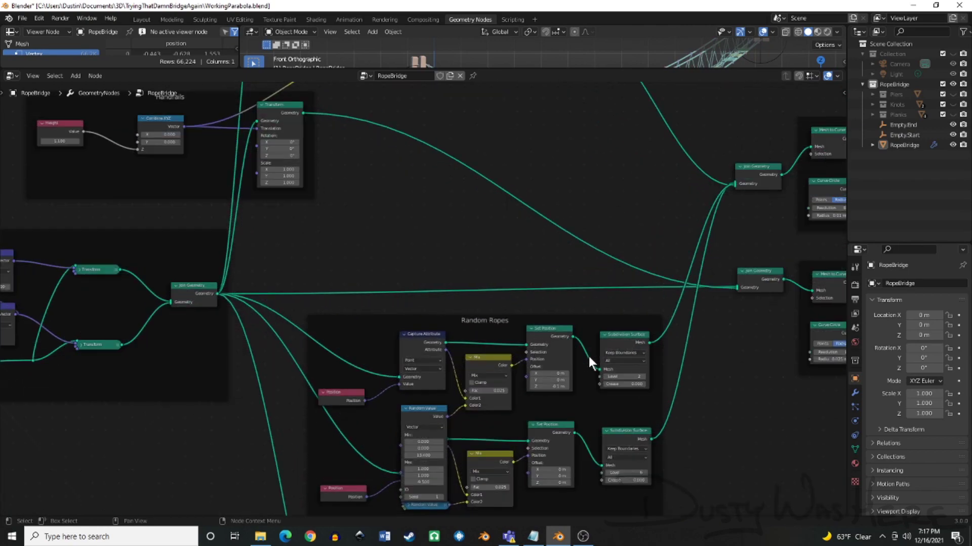
{"action": "middle_click_drag", "start_coordinate": [444, 252], "coordinate": [386, 165]}
{"action": "scroll", "coordinate": [387, 168], "scroll_direction": "up", "scroll_amount": 1}
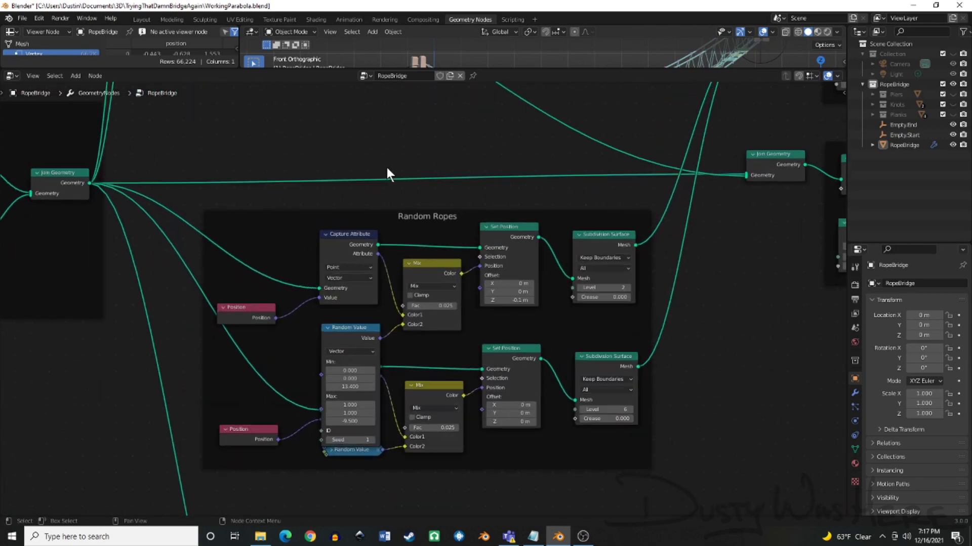
{"action": "middle_click_drag", "start_coordinate": [336, 143], "coordinate": [363, 125]}
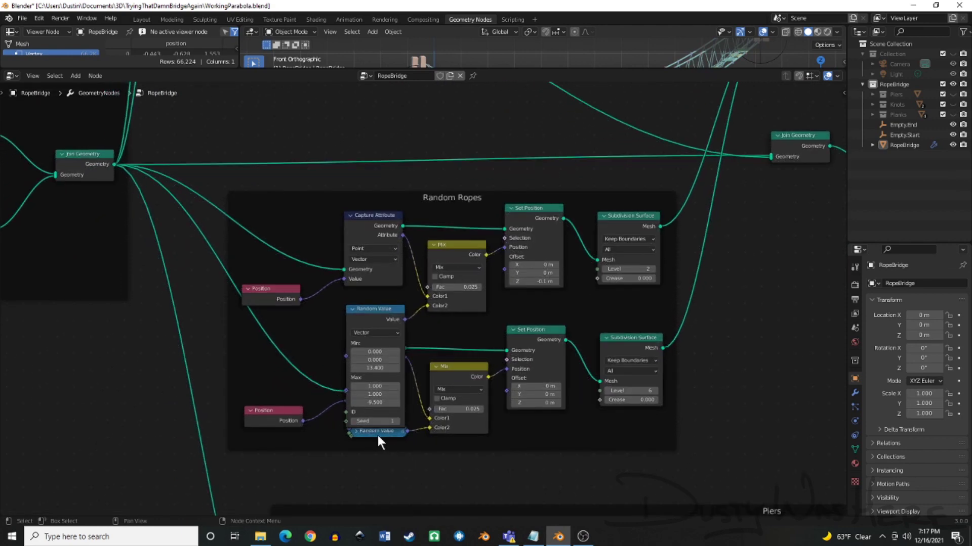
{"action": "left_click_drag", "start_coordinate": [377, 435], "coordinate": [378, 448]}
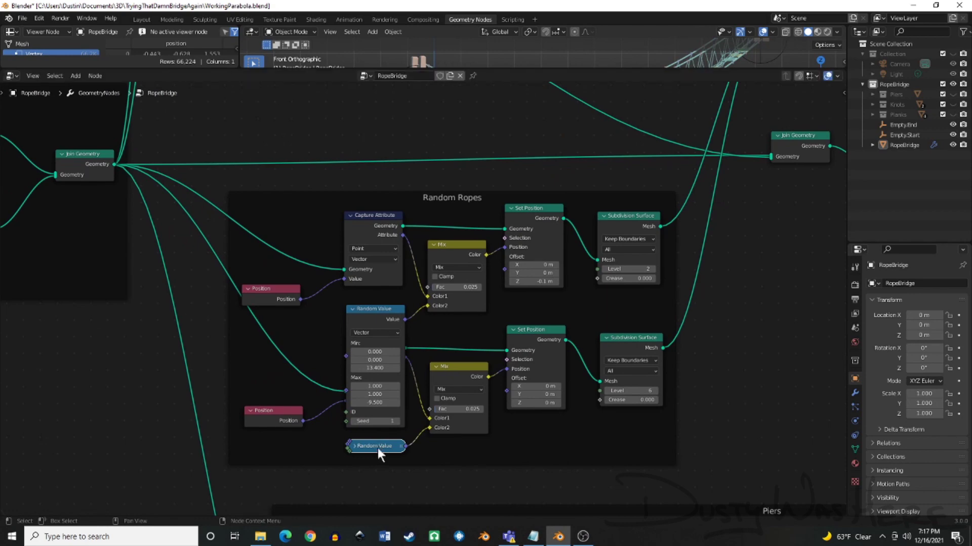
{"action": "left_click", "coordinate": [171, 19]}
{"action": "mouse_move", "coordinate": [506, 253]}
{"action": "middle_mouse_down"}
{"action": "mouse_move", "coordinate": [542, 268]}
{"action": "mouse_move", "coordinate": [494, 266]}
{"action": "middle_mouse_up"}
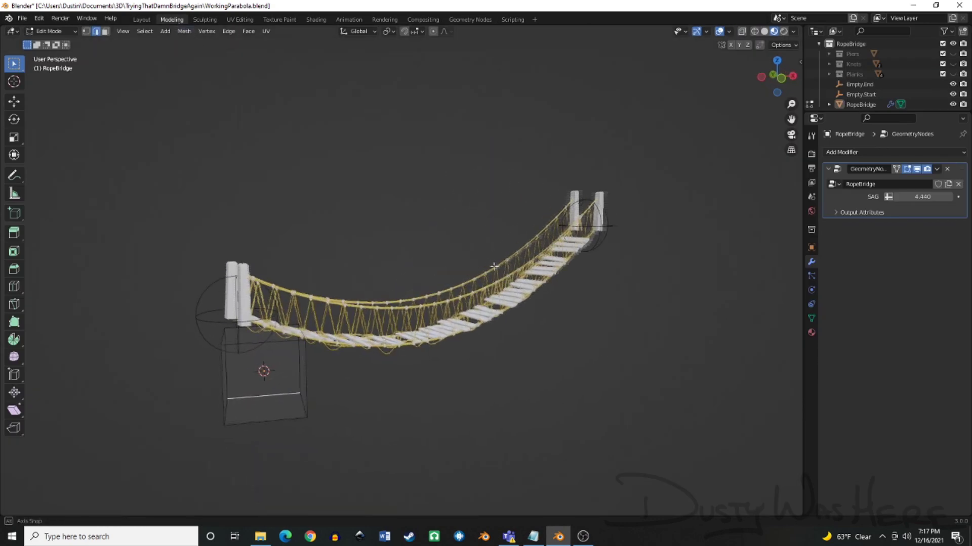
Switch to Object Mode and orbit around the bridge end at the pier.
{"action": "key", "text": "Tab"}
{"action": "scroll", "coordinate": [630, 349], "scroll_direction": "up", "scroll_amount": 5}
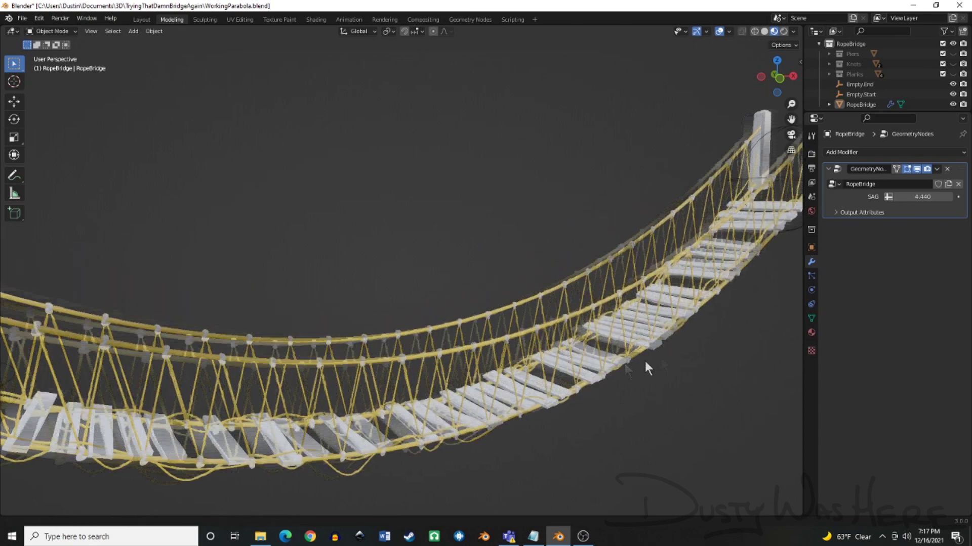
{"action": "middle_click_drag", "start_coordinate": [644, 360], "coordinate": [618, 264]}
{"action": "scroll", "coordinate": [617, 264], "scroll_direction": "up", "scroll_amount": 6}
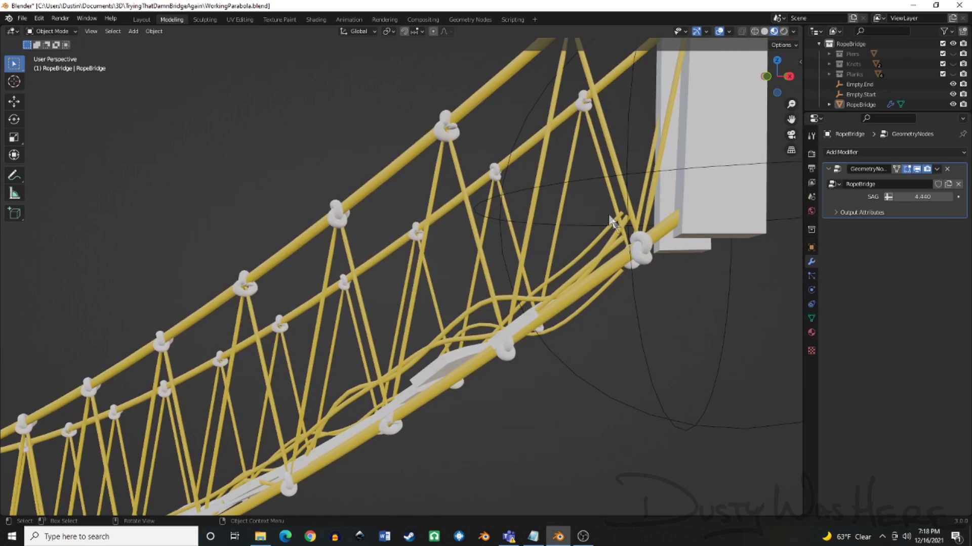
{"action": "scroll", "coordinate": [612, 221], "scroll_direction": "down", "scroll_amount": 4}
{"action": "scroll", "coordinate": [577, 231], "scroll_direction": "down", "scroll_amount": 5}
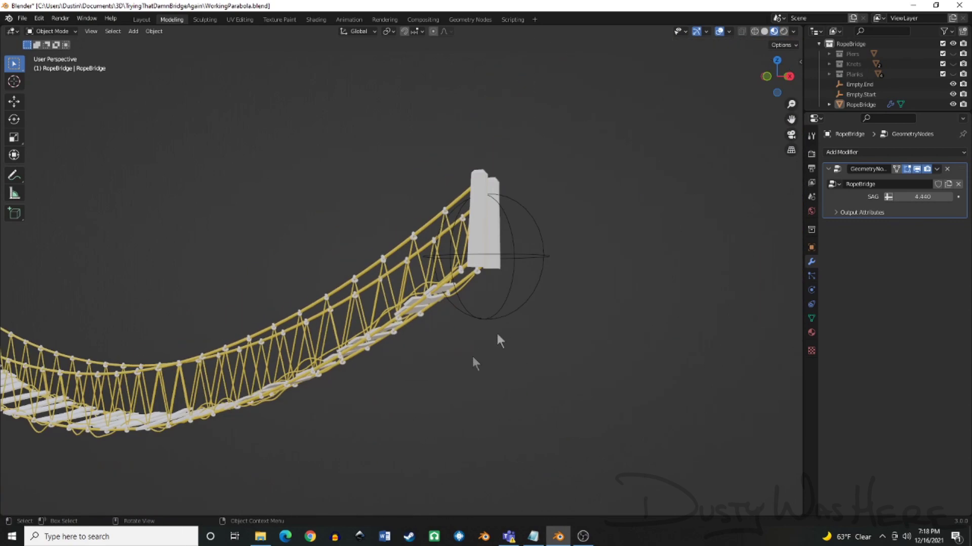
{"action": "mouse_move", "coordinate": [474, 363]}
{"action": "middle_mouse_down"}
{"action": "mouse_move", "coordinate": [466, 377]}
{"action": "mouse_move", "coordinate": [479, 373]}
{"action": "middle_mouse_up"}
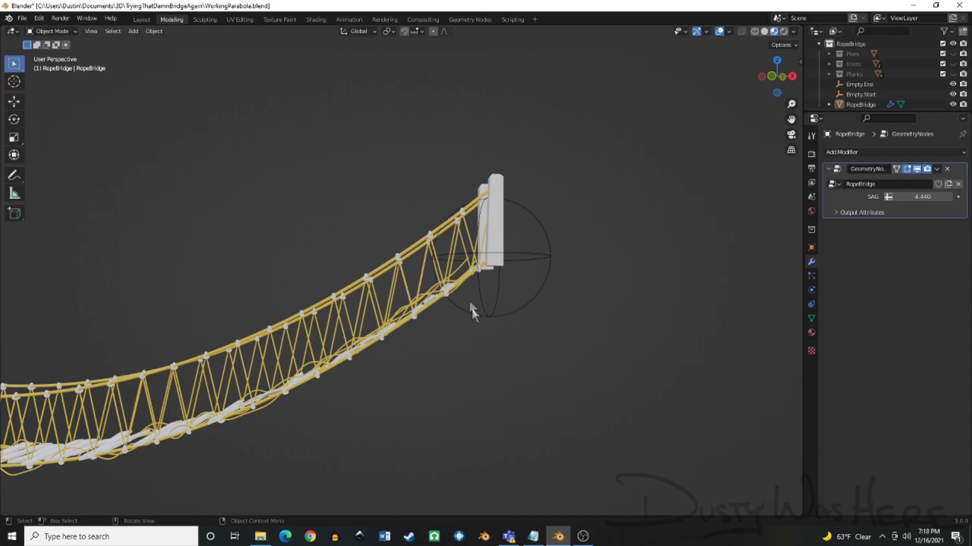
Pan along the bridge from the near pier to the far pier.
{"action": "middle_click_drag", "start_coordinate": [253, 423], "coordinate": [494, 427], "text": "shift"}
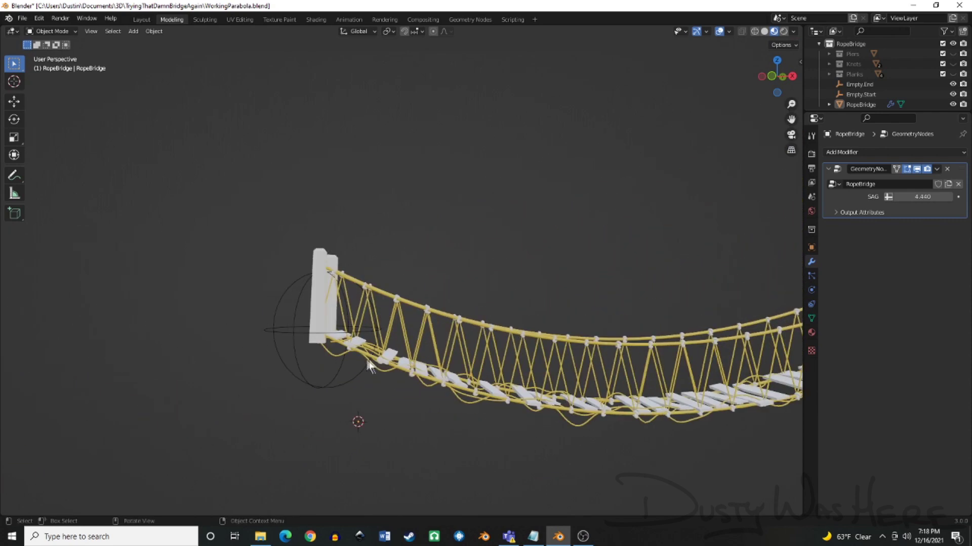
{"action": "middle_click_drag", "start_coordinate": [651, 444], "coordinate": [347, 440], "text": "shift"}
{"action": "middle_click_drag", "start_coordinate": [737, 341], "coordinate": [455, 445], "text": "shift"}
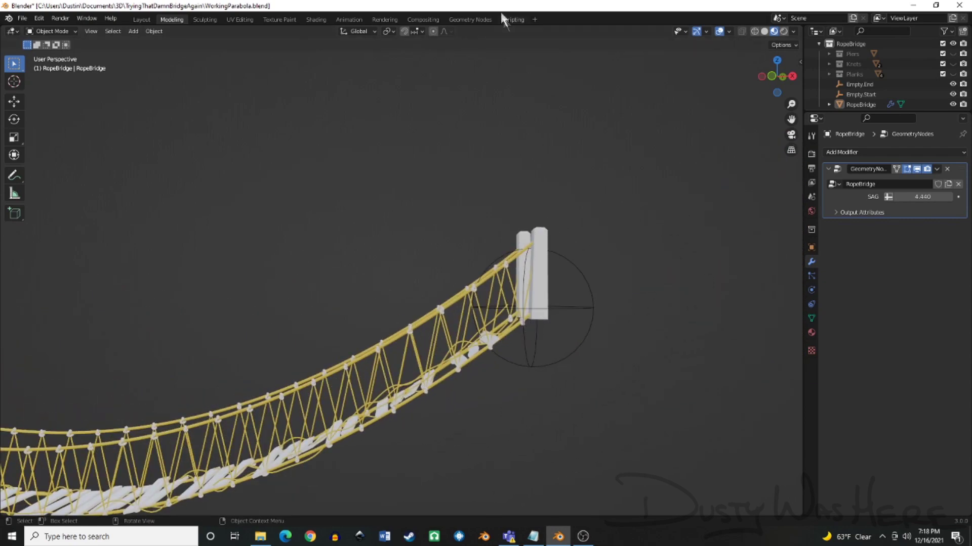
{"action": "left_click", "coordinate": [470, 19]}
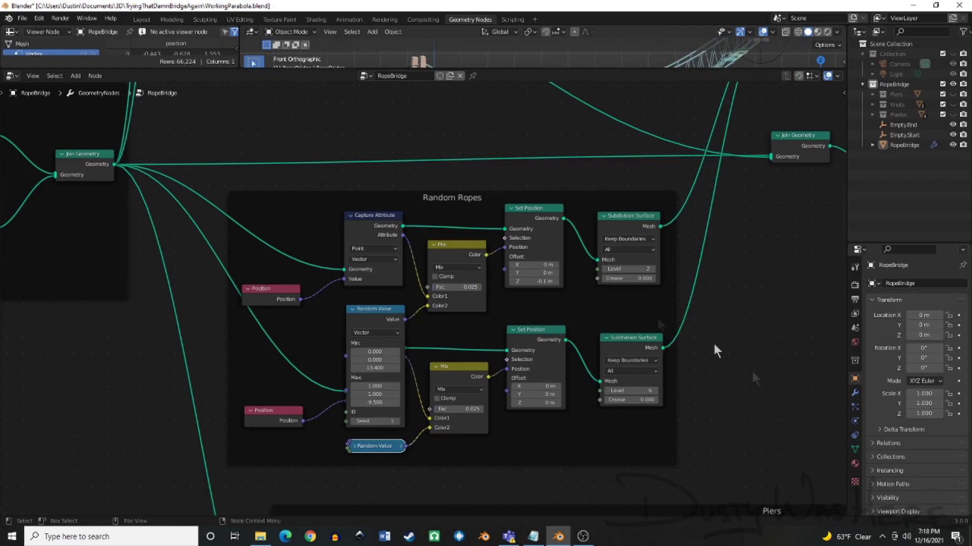
Change the upper Random Ropes Set Position Z offset from -0.1 m to 0 m.
{"action": "left_click", "coordinate": [535, 282]}
{"action": "type", "text": "0"}
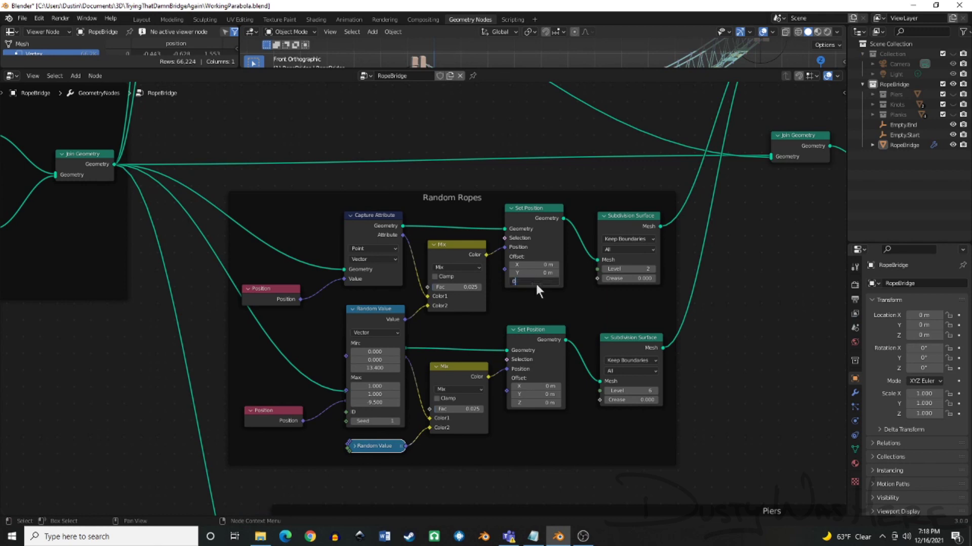
{"action": "key", "text": "Return"}
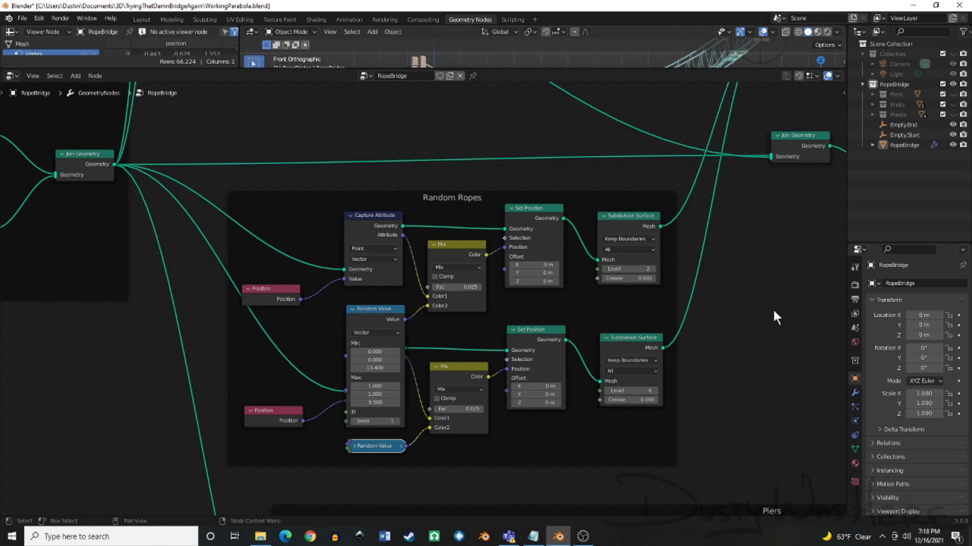
{"action": "scroll", "coordinate": [757, 314], "scroll_direction": "down", "scroll_amount": 2}
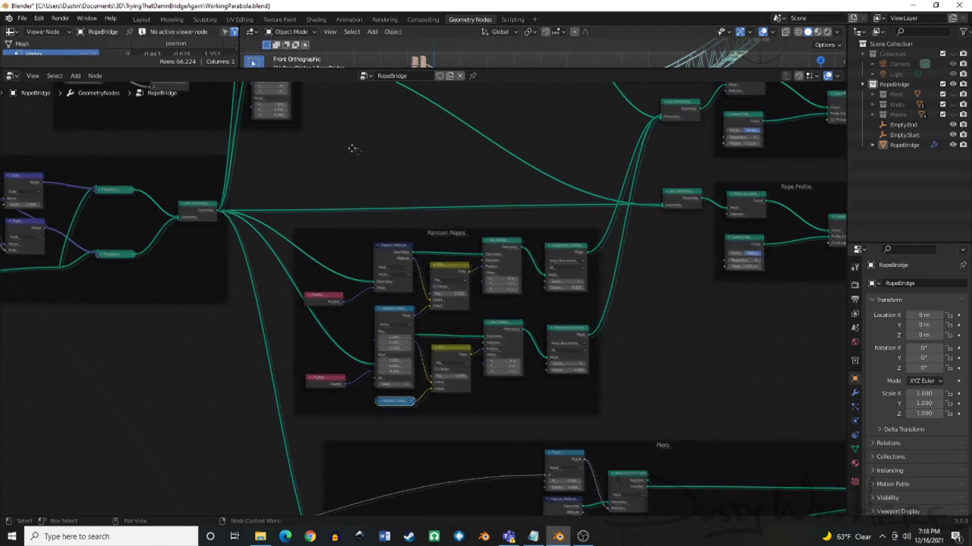
Pan and zoom to the Handrails and Handrail Hangers frames, then zoom back out.
{"action": "middle_click_drag", "start_coordinate": [351, 147], "coordinate": [627, 391]}
{"action": "scroll", "coordinate": [523, 375], "scroll_direction": "up", "scroll_amount": 3}
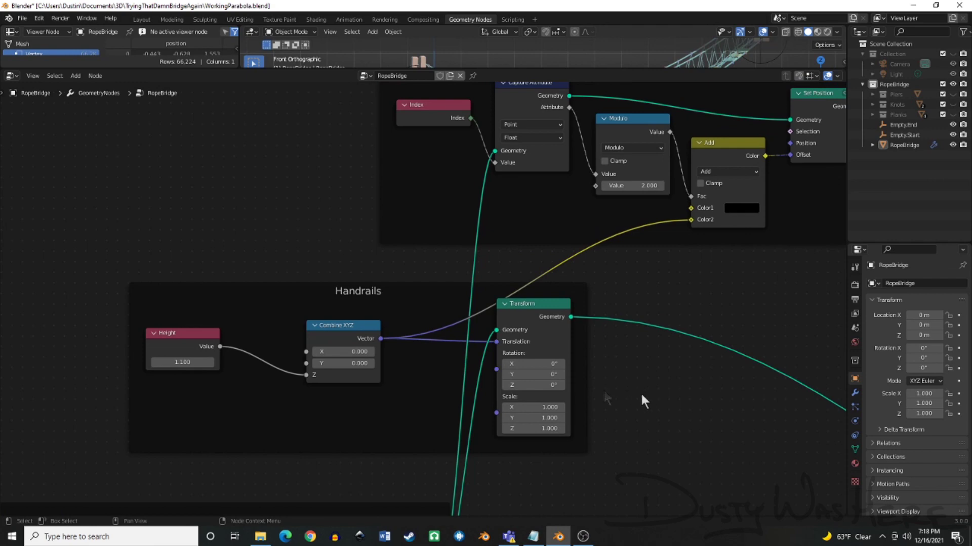
{"action": "scroll", "coordinate": [153, 332], "scroll_direction": "down", "scroll_amount": 3}
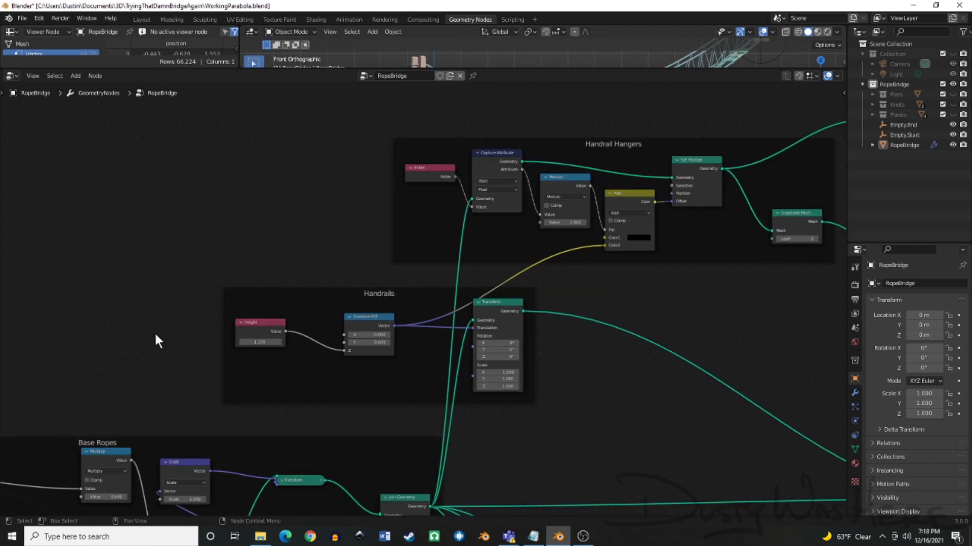
{"action": "middle_click_drag", "start_coordinate": [734, 306], "coordinate": [568, 373]}
{"action": "scroll", "coordinate": [552, 430], "scroll_direction": "up", "scroll_amount": 1}
{"action": "scroll", "coordinate": [549, 423], "scroll_direction": "up", "scroll_amount": 2}
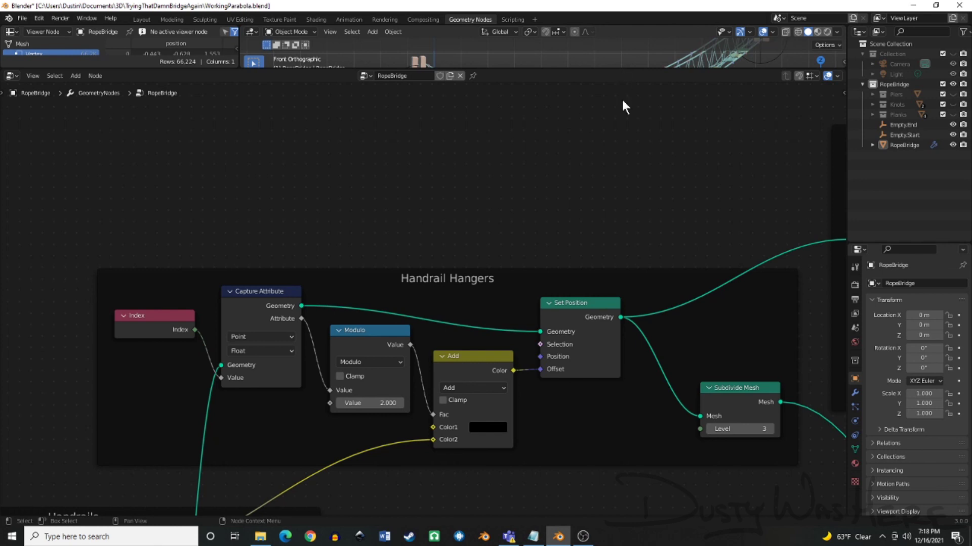
{"action": "scroll", "coordinate": [621, 114], "scroll_direction": "down", "scroll_amount": 5}
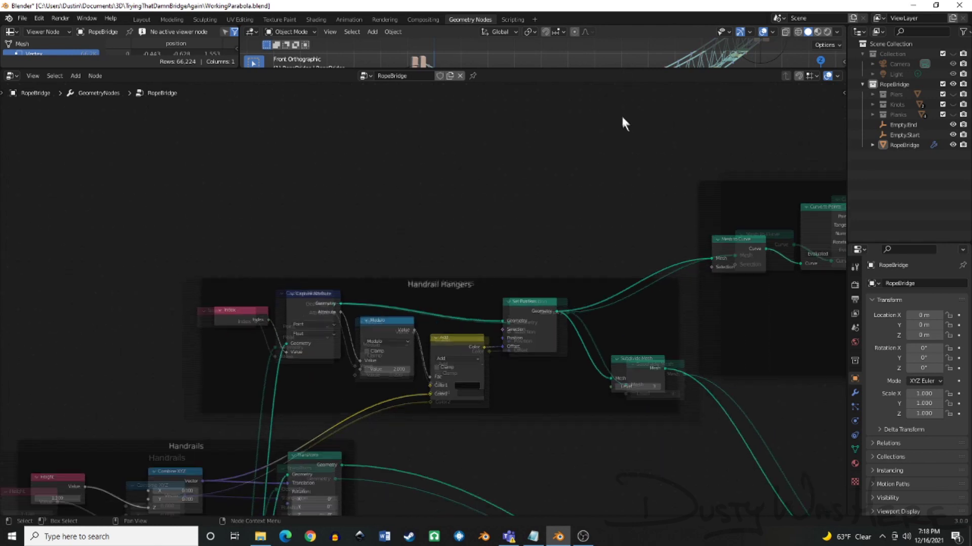
{"action": "middle_click_drag", "start_coordinate": [636, 412], "coordinate": [386, 425]}
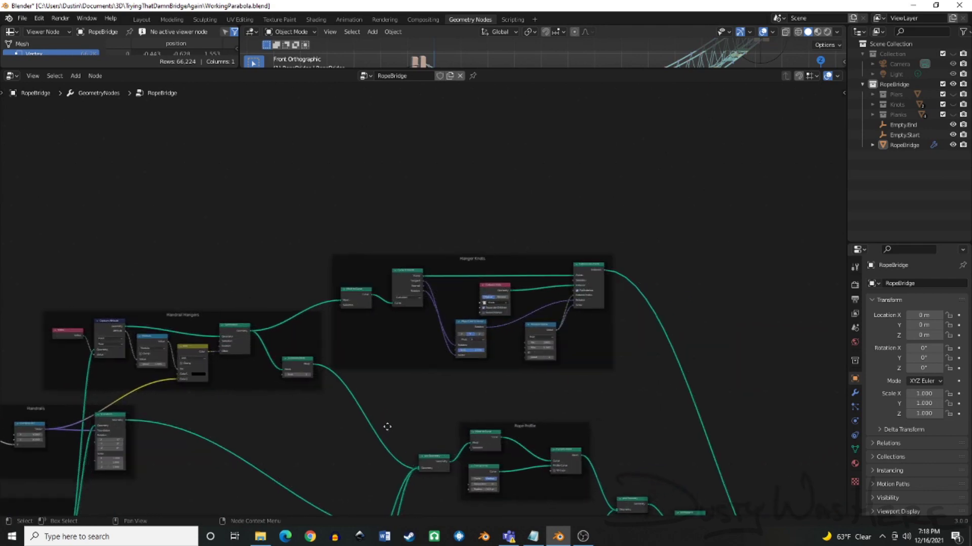
Zoom in and centre the Hanger Knots frame, then zoom back out.
{"action": "scroll", "coordinate": [546, 368], "scroll_direction": "up", "scroll_amount": 4}
{"action": "scroll", "coordinate": [551, 147], "scroll_direction": "up", "scroll_amount": 2}
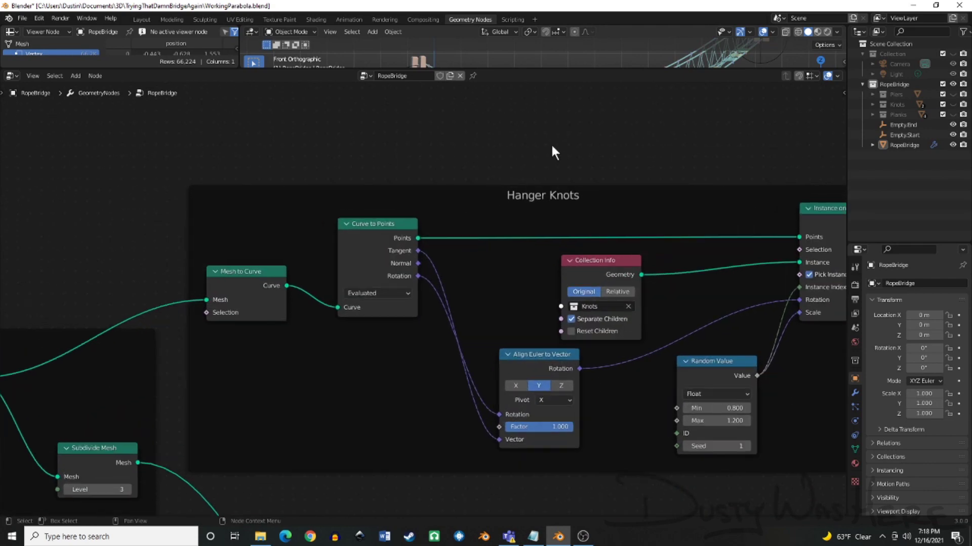
{"action": "middle_click_drag", "start_coordinate": [553, 152], "coordinate": [442, 135]}
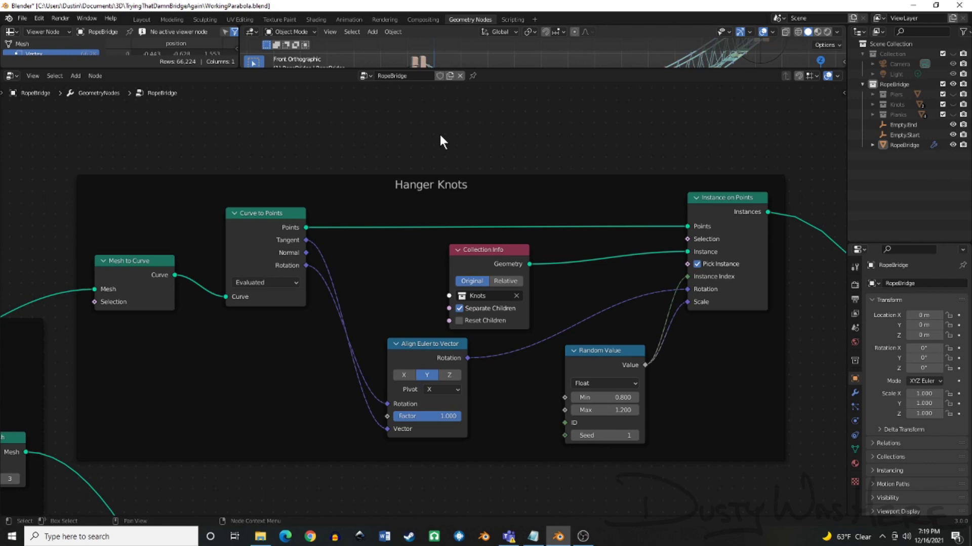
{"action": "scroll", "coordinate": [439, 135], "scroll_direction": "down", "scroll_amount": 5}
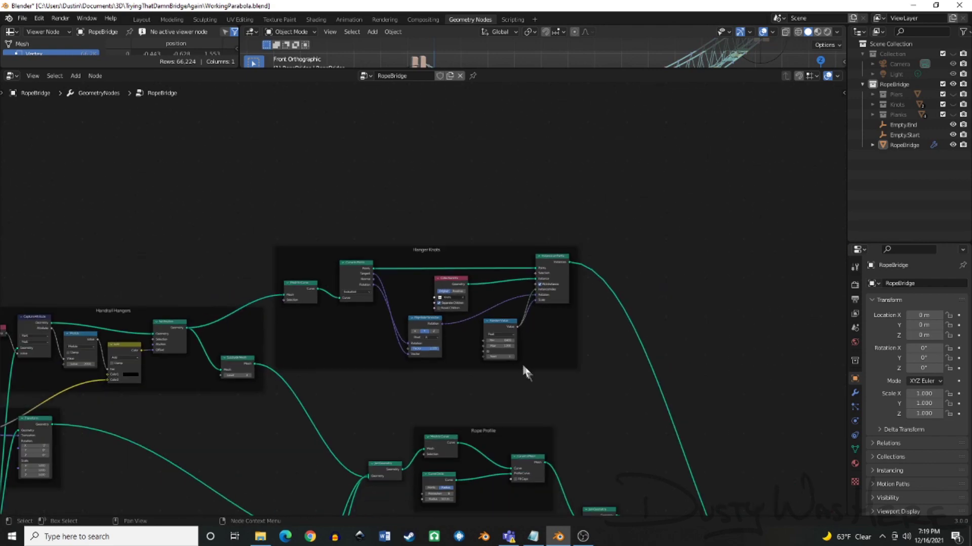
Pan and zoom to centre the two Rope Profile groups.
{"action": "middle_click_drag", "start_coordinate": [630, 450], "coordinate": [603, 243]}
{"action": "scroll", "coordinate": [602, 241], "scroll_direction": "up", "scroll_amount": 5}
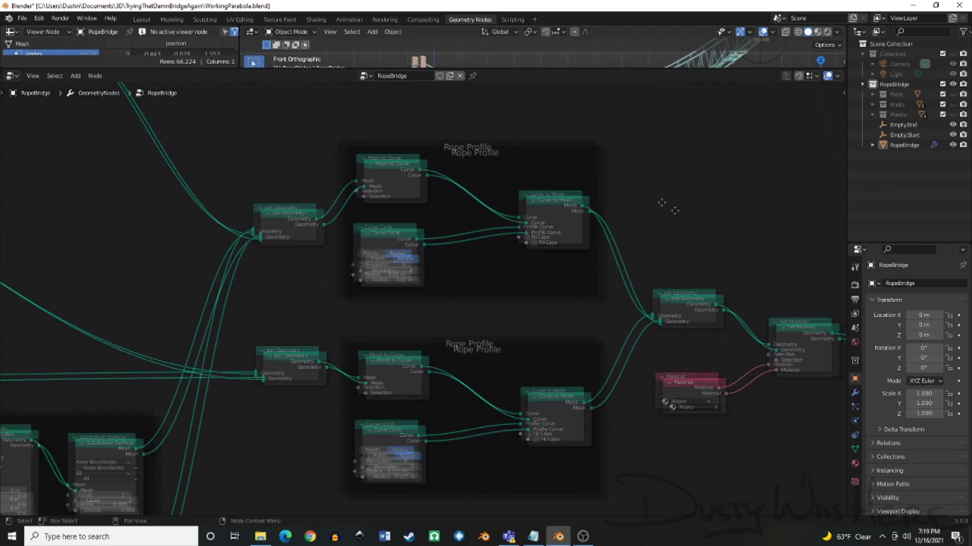
{"action": "middle_click_drag", "start_coordinate": [667, 206], "coordinate": [624, 200]}
{"action": "scroll", "coordinate": [625, 199], "scroll_direction": "up", "scroll_amount": 1}
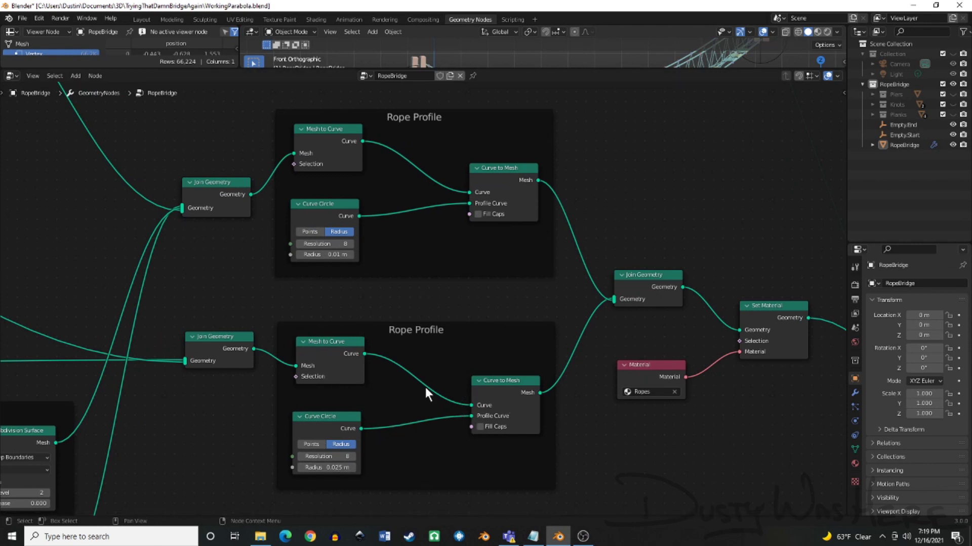
View the finished rope bridge in the Modeling workspace, looking down its deck.
{"action": "left_click", "coordinate": [173, 20]}
{"action": "middle_click_drag", "start_coordinate": [446, 420], "coordinate": [445, 397]}
{"action": "scroll", "coordinate": [334, 411], "scroll_direction": "up", "scroll_amount": 2}
{"action": "scroll", "coordinate": [395, 404], "scroll_direction": "up", "scroll_amount": 5}
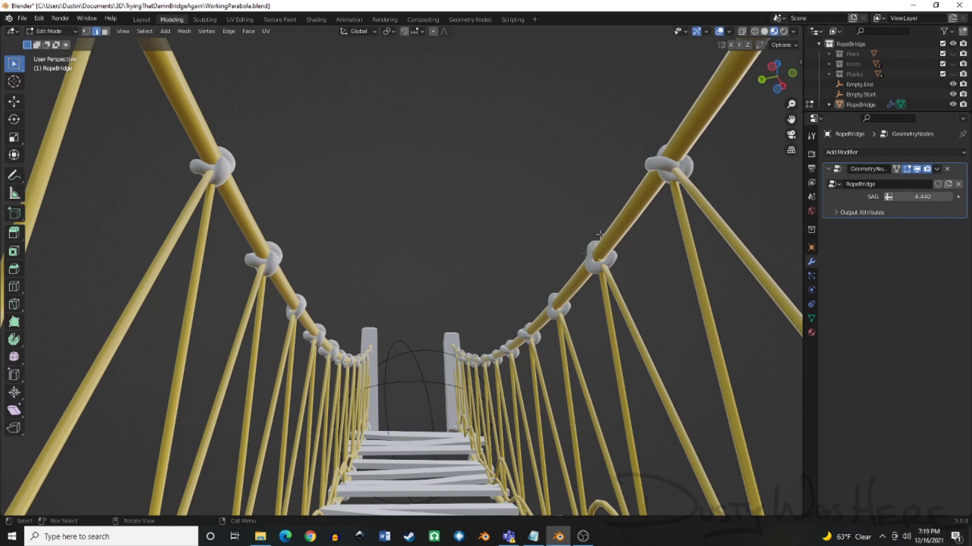
{"action": "middle_click_drag", "start_coordinate": [578, 264], "coordinate": [568, 353]}
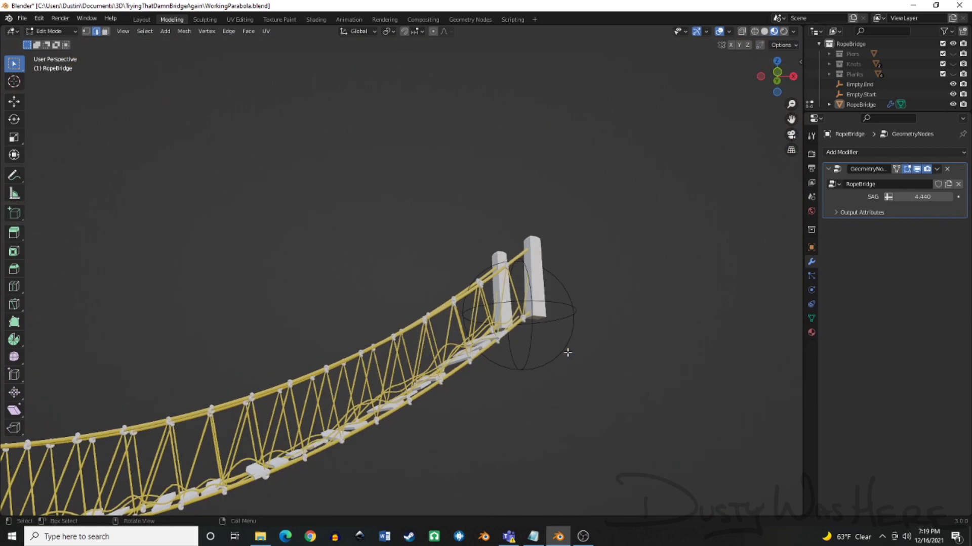
{"action": "left_click", "coordinate": [484, 19]}
Bring the Piers frame with its Random Rotate and Random Scale frames into view, selecting Random Scale.
{"action": "scroll", "coordinate": [582, 213], "scroll_direction": "down", "scroll_amount": 3}
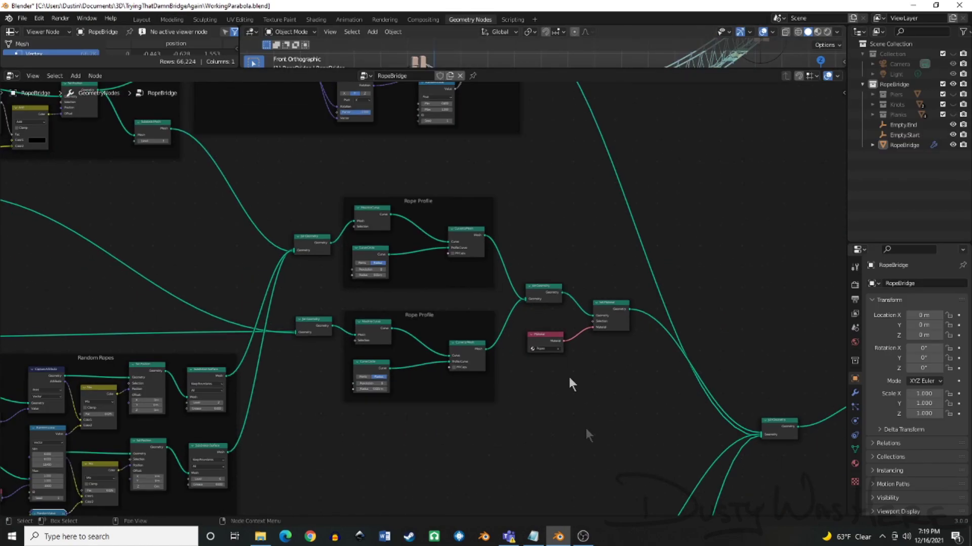
{"action": "scroll", "coordinate": [617, 409], "scroll_direction": "down", "scroll_amount": 2}
{"action": "scroll", "coordinate": [617, 409], "scroll_direction": "down", "scroll_amount": 2}
{"action": "middle_click_drag", "start_coordinate": [518, 405], "coordinate": [484, 177]}
{"action": "scroll", "coordinate": [514, 271], "scroll_direction": "up", "scroll_amount": 4}
{"action": "scroll", "coordinate": [484, 177], "scroll_direction": "up", "scroll_amount": 2}
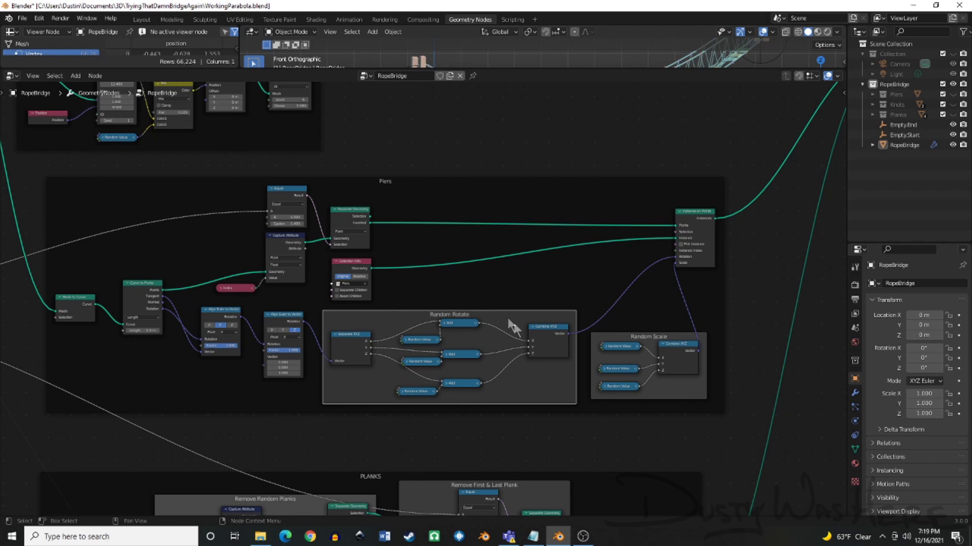
{"action": "left_click", "coordinate": [682, 393]}
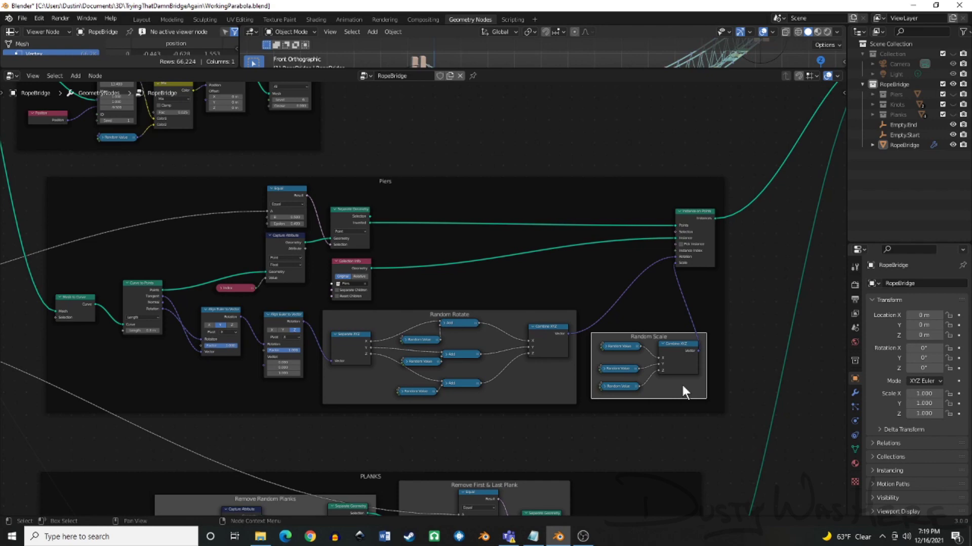
{"action": "scroll", "coordinate": [681, 383], "scroll_direction": "up", "scroll_amount": 3}
{"action": "middle_click_drag", "start_coordinate": [466, 324], "coordinate": [628, 299]}
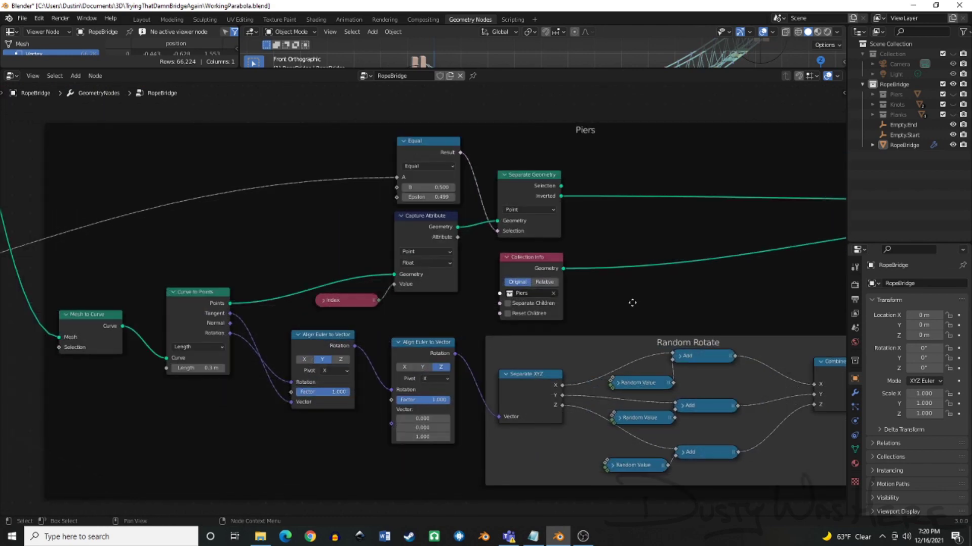
{"action": "scroll", "coordinate": [627, 297], "scroll_direction": "down", "scroll_amount": 1}
{"action": "scroll", "coordinate": [627, 296], "scroll_direction": "down", "scroll_amount": 3}
{"action": "scroll", "coordinate": [627, 296], "scroll_direction": "down", "scroll_amount": 2}
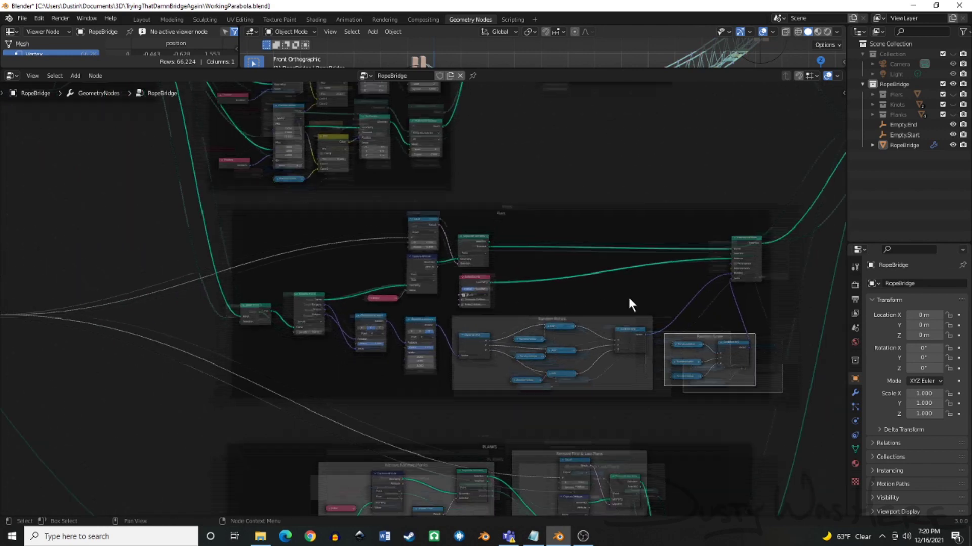